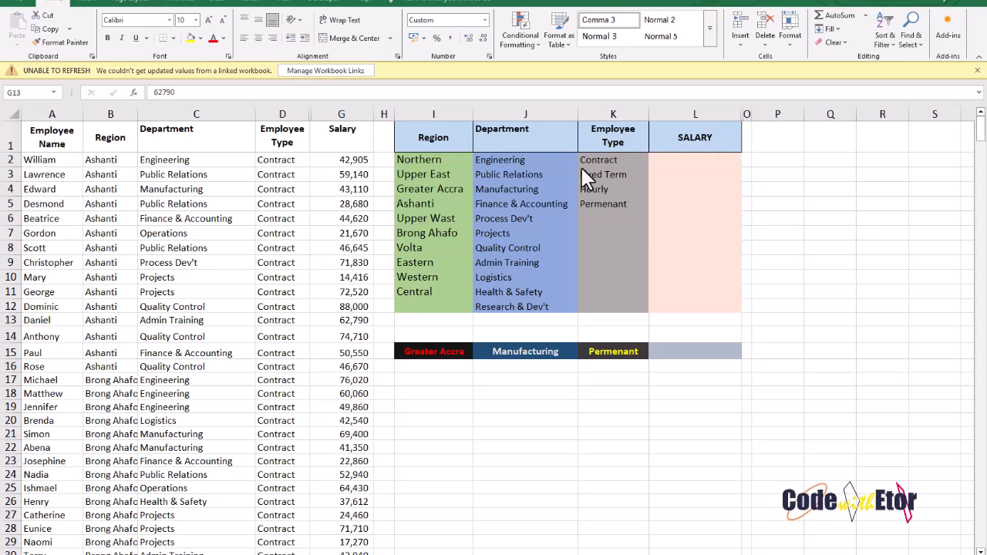
Start a SUMIFS formula in cell L2 using the named range Salary as the sum range
left_click(664, 159)
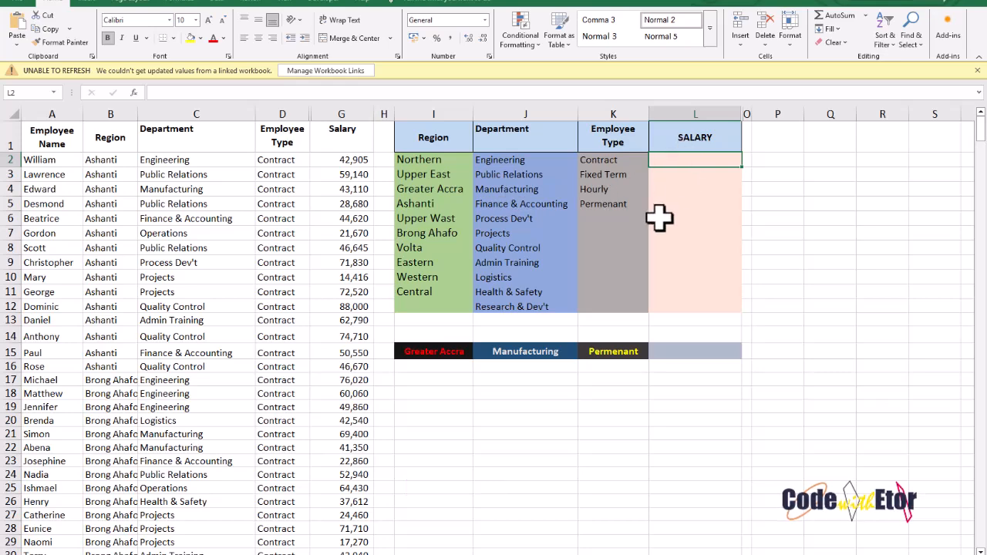
type("=sum")
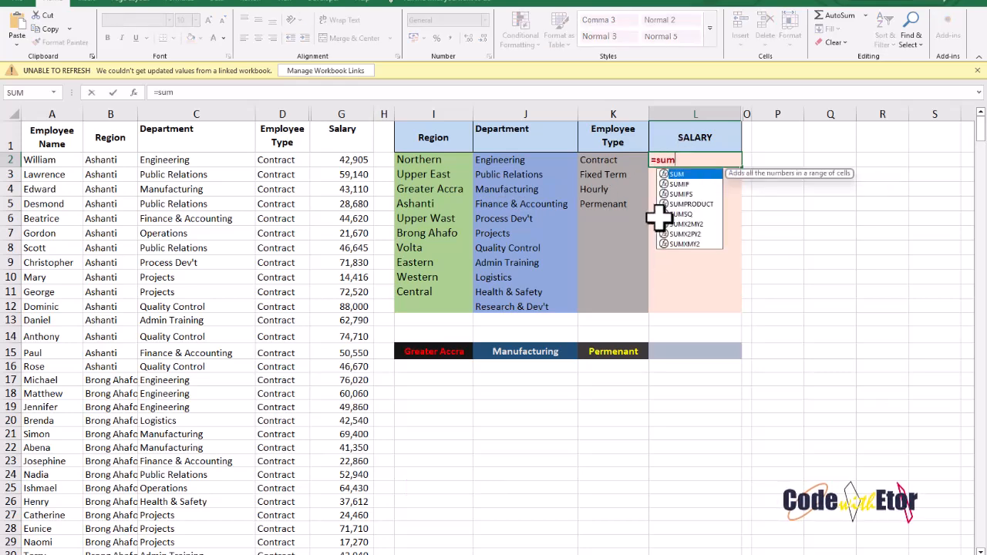
type("if")
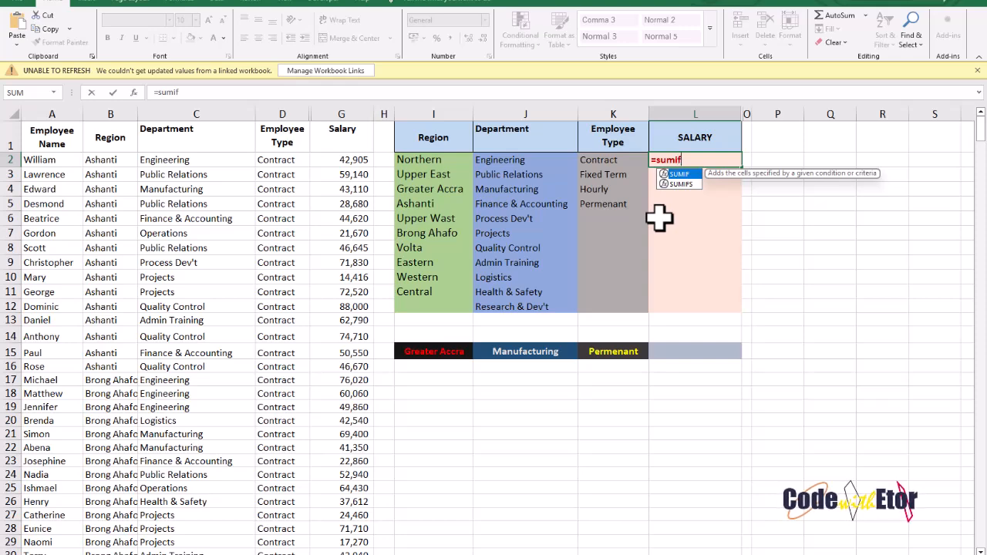
key("Down")
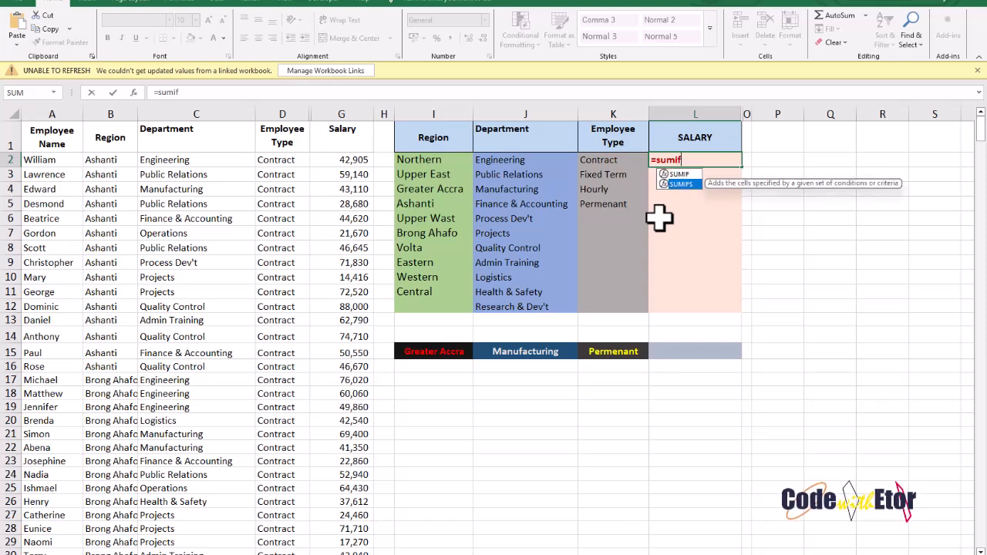
key("Tab")
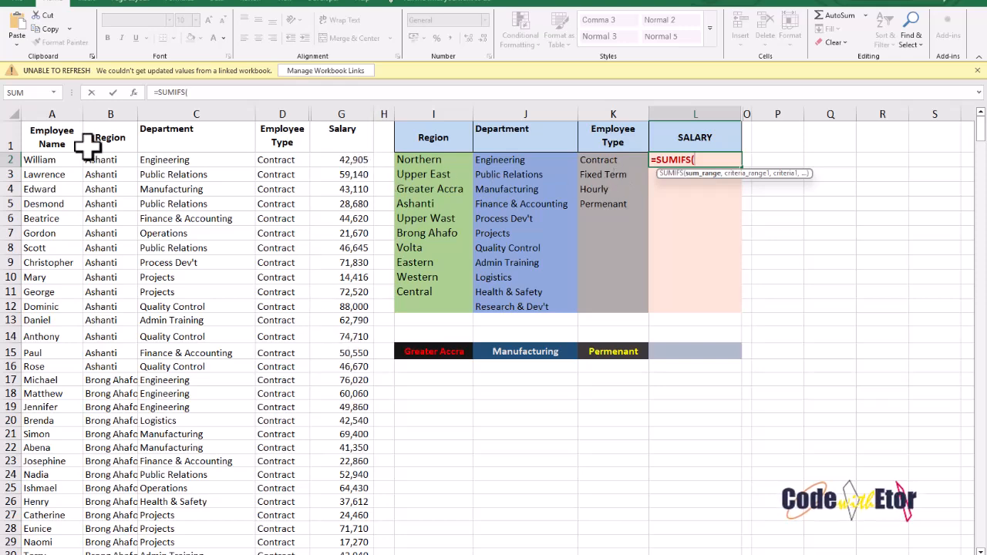
left_click(51, 93)
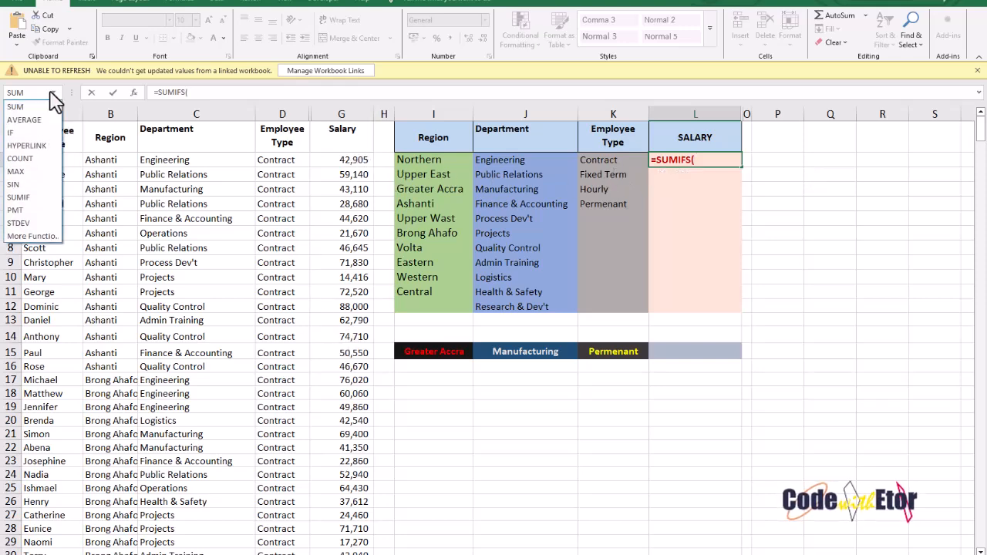
left_click(714, 161)
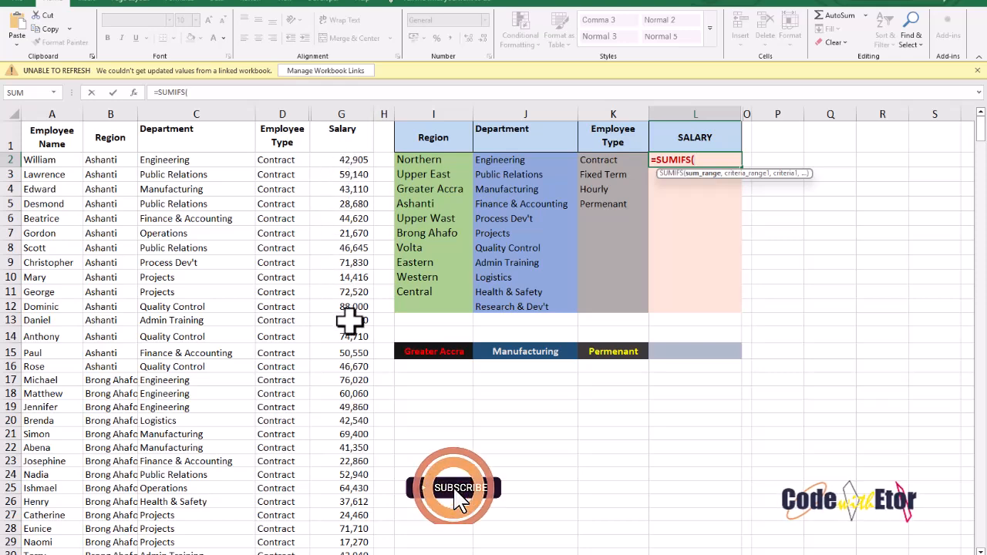
type("sa")
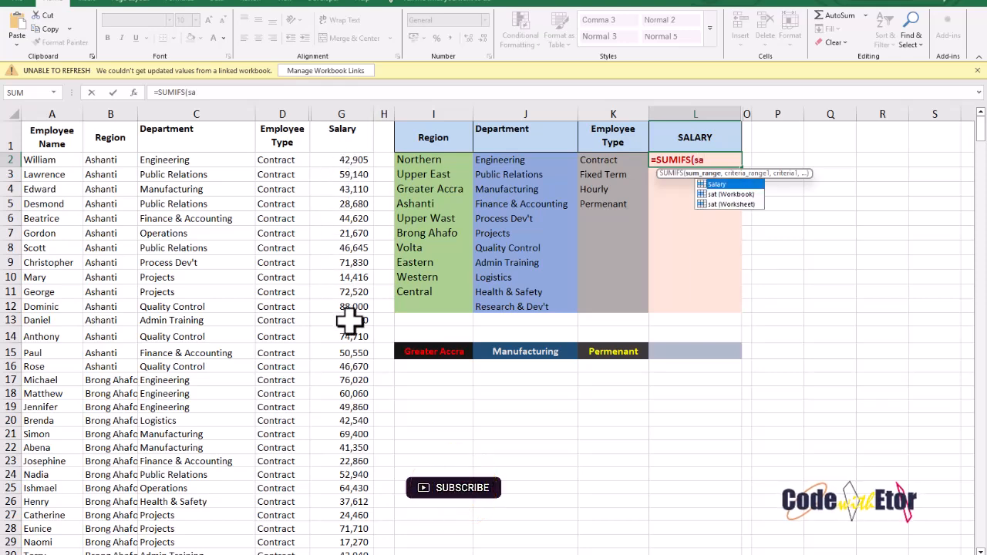
key("Tab")
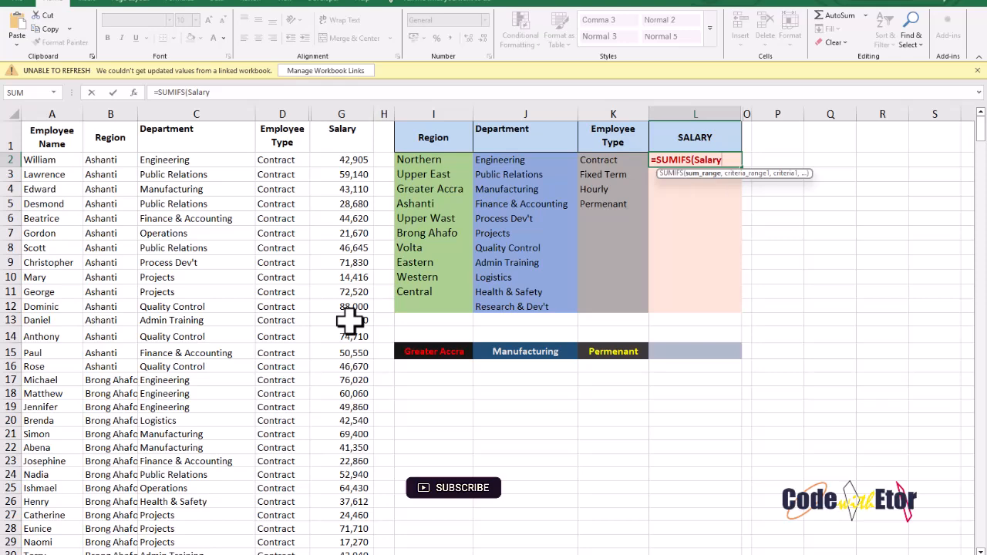
type(",")
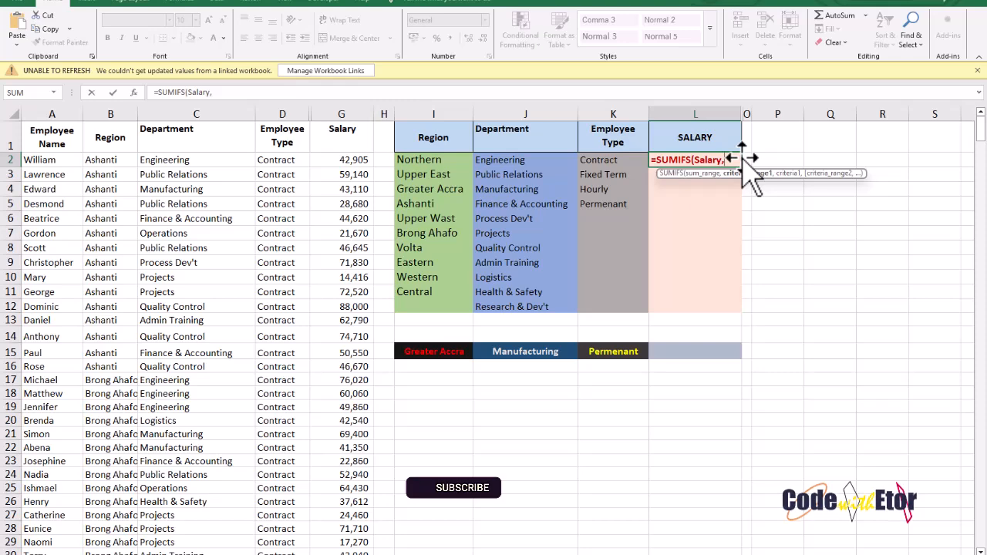
Add the first SUMIFS criteria pair in L2: named range REGION matched against cell I2
type("re")
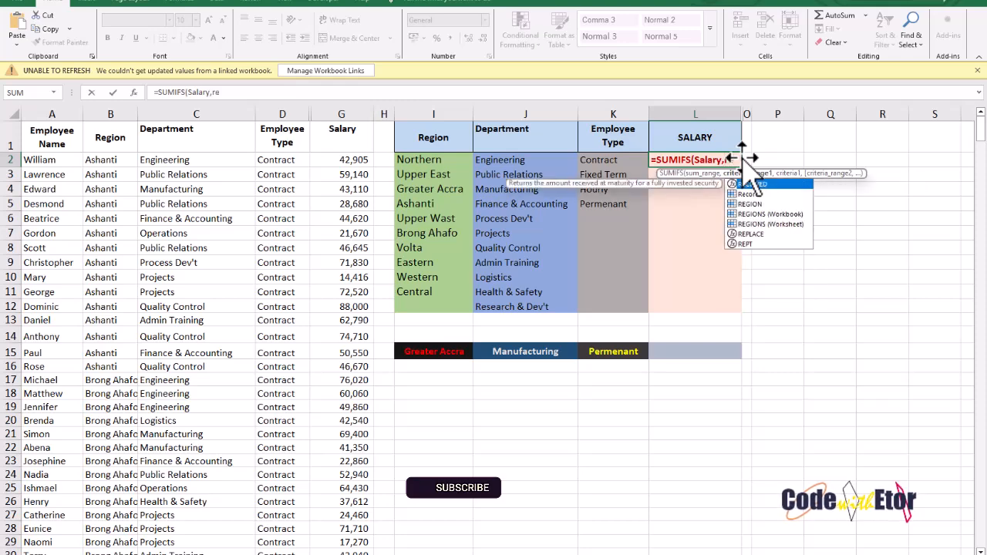
double_click(752, 203)
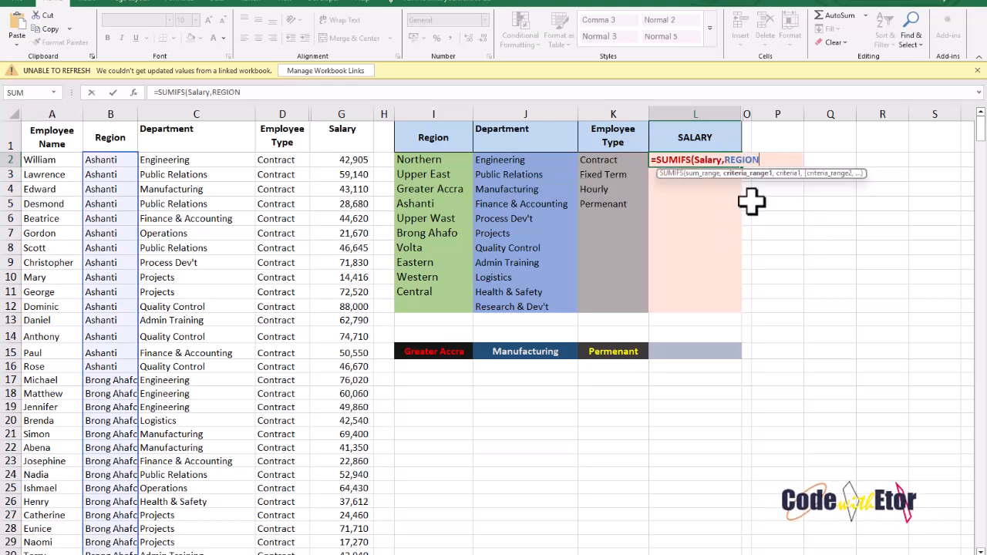
type(",")
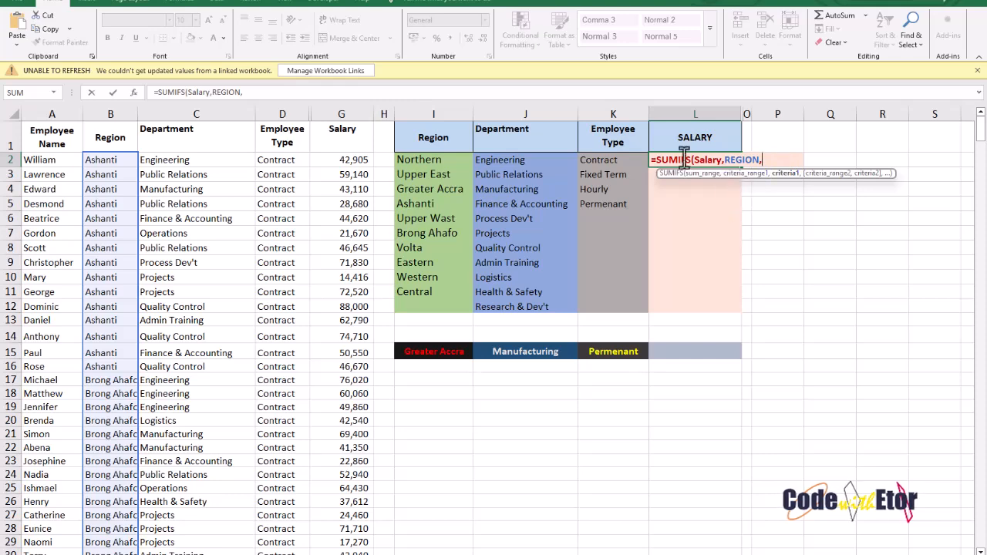
left_click(435, 160)
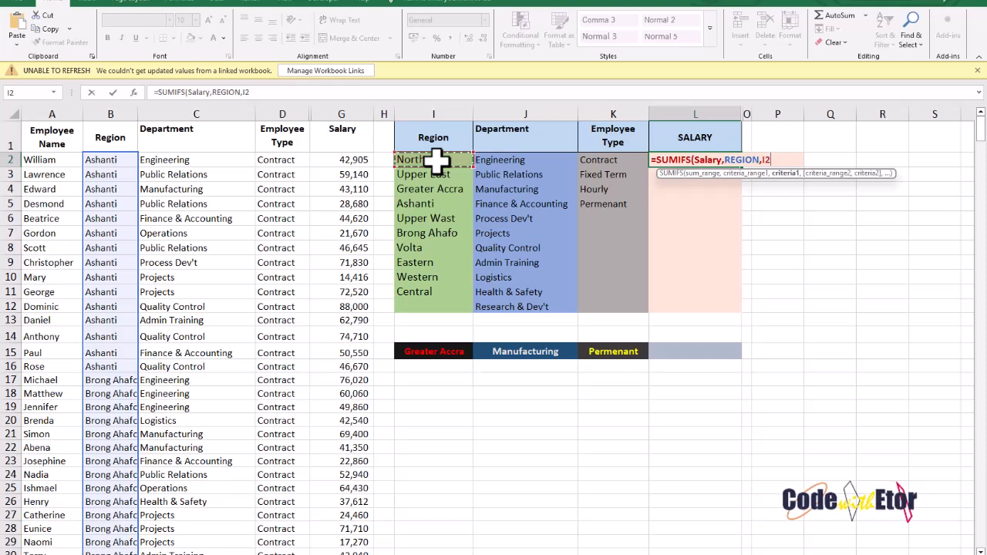
type(",")
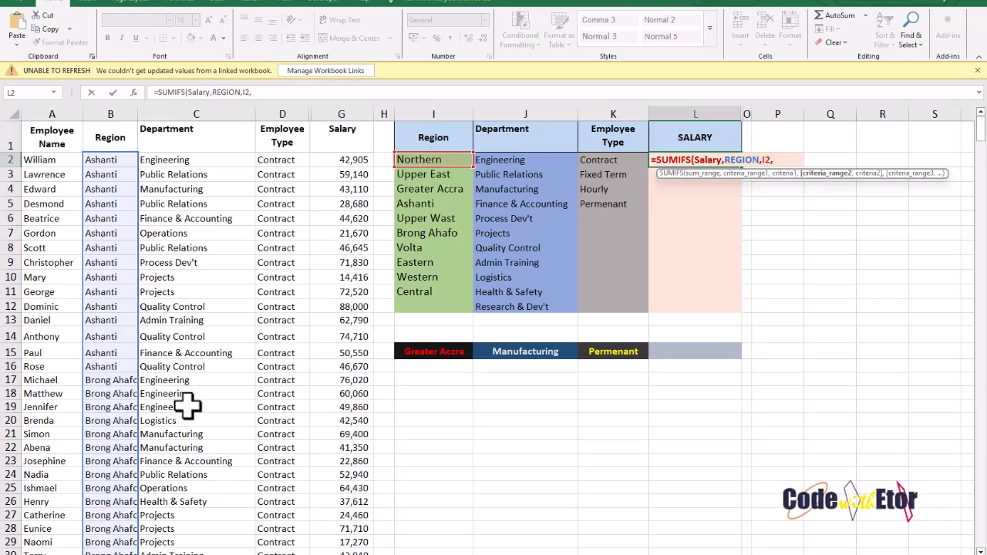
Add the second SUMIFS criteria pair in L2: named range DEPARTMENT matched against cell J2
type("de")
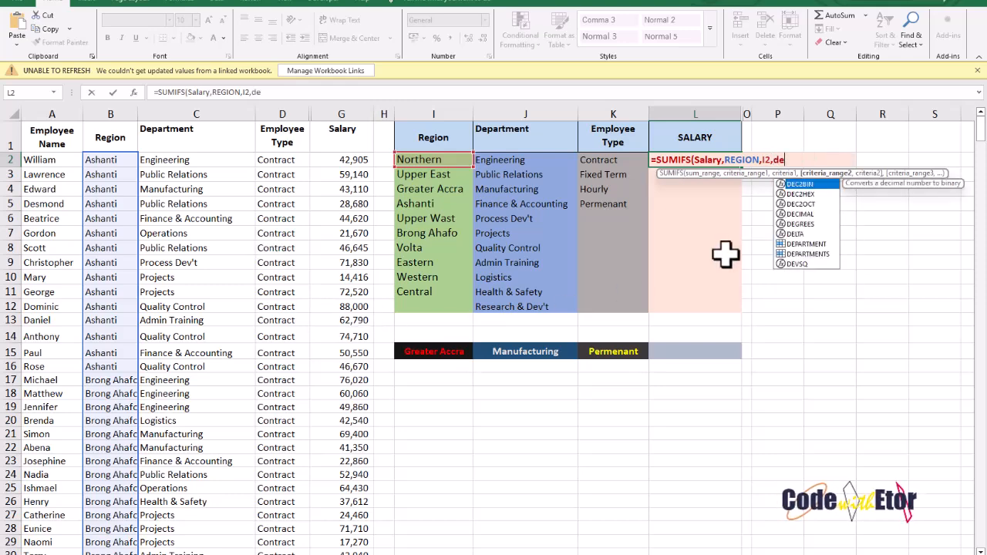
double_click(810, 245)
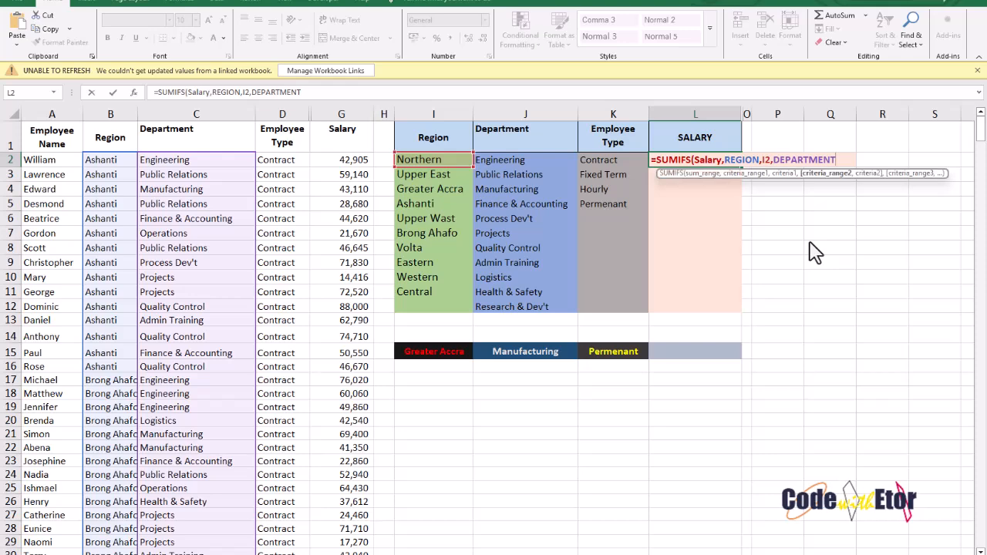
type(",")
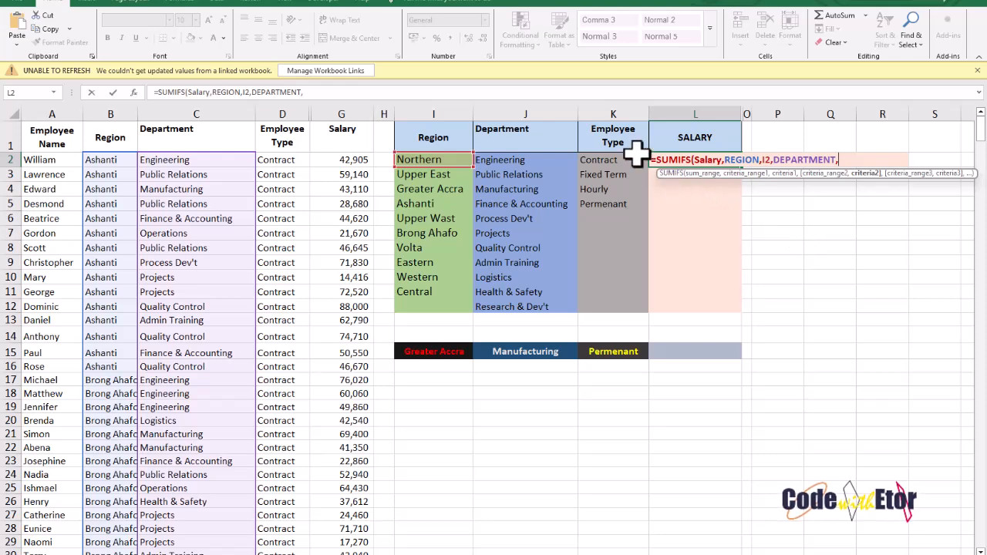
left_click(500, 160)
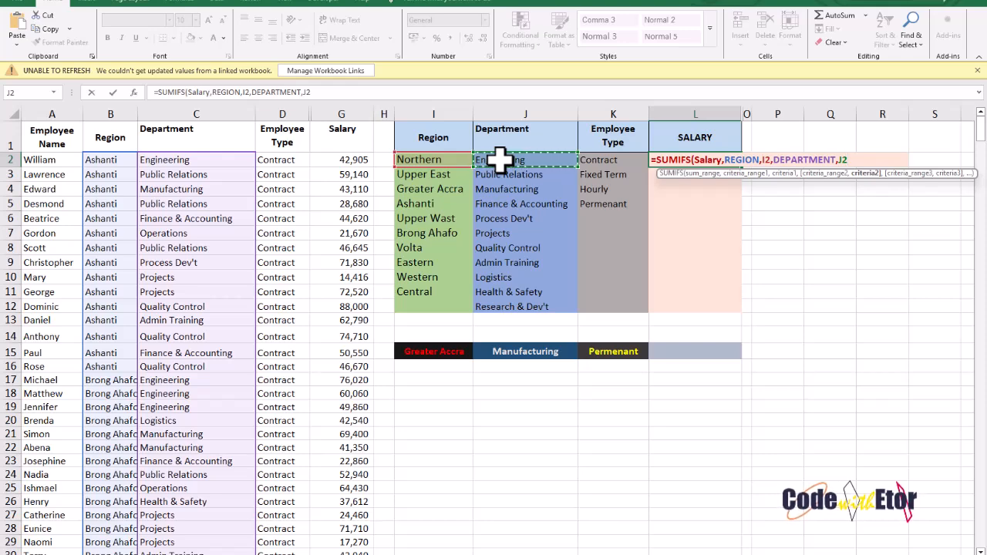
type(",")
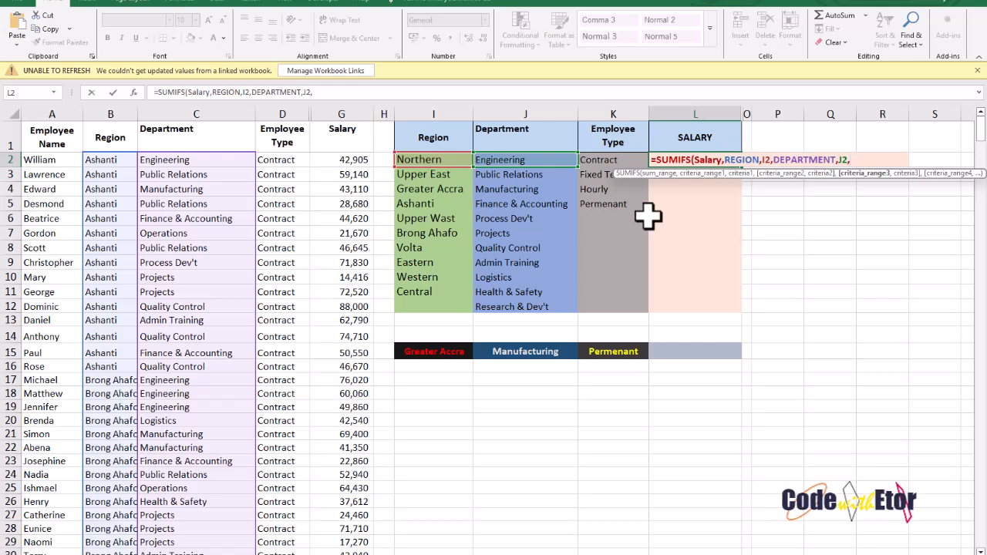
Add the third criteria pair, EMPLOYEE_TYPE matched against cell K2, and complete the SUMIFS formula in L2
type("emp")
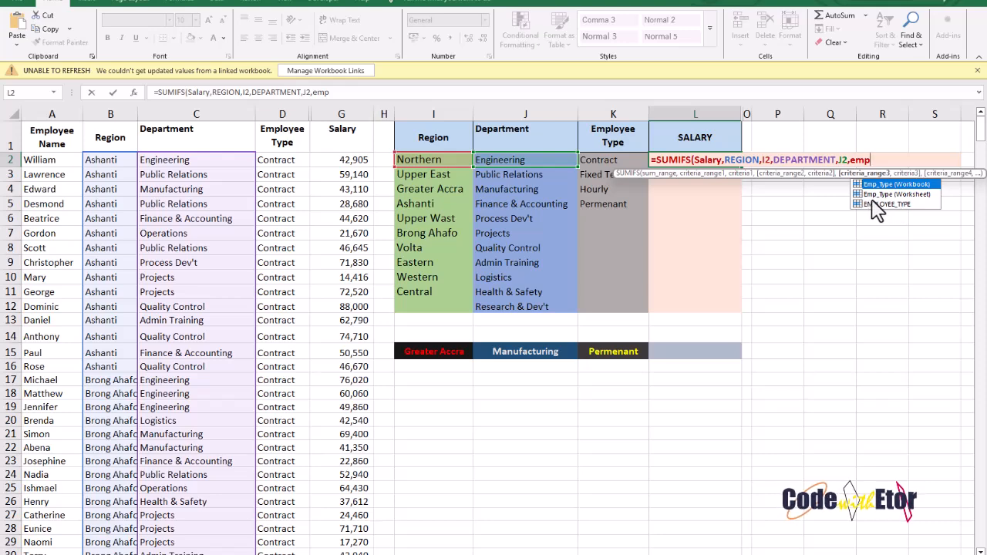
left_click(884, 205)
double_click(884, 205)
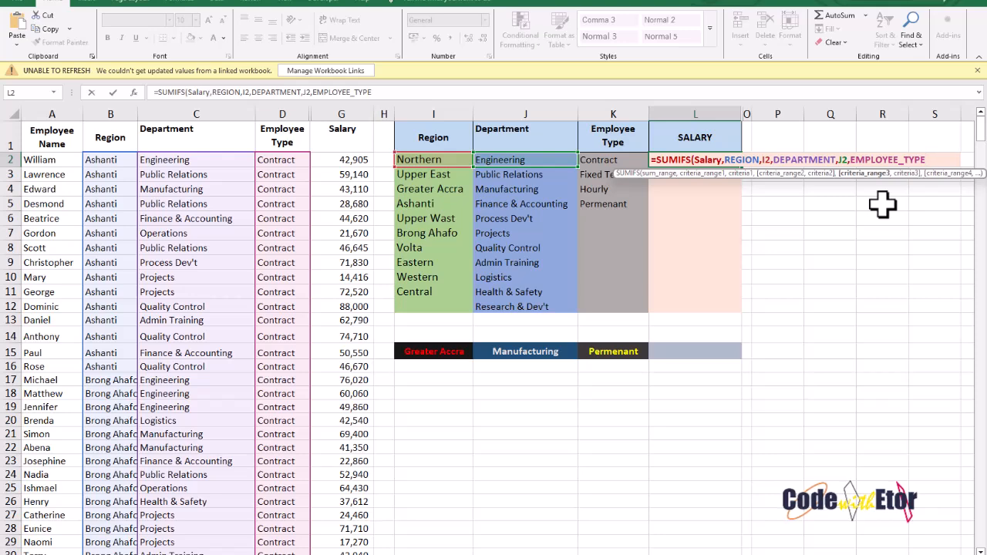
type(",")
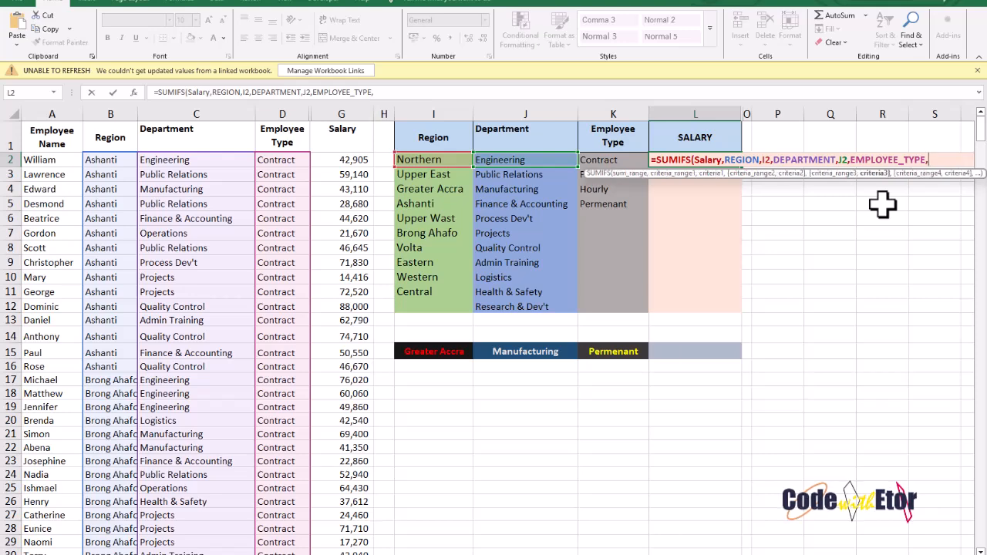
left_click(598, 160)
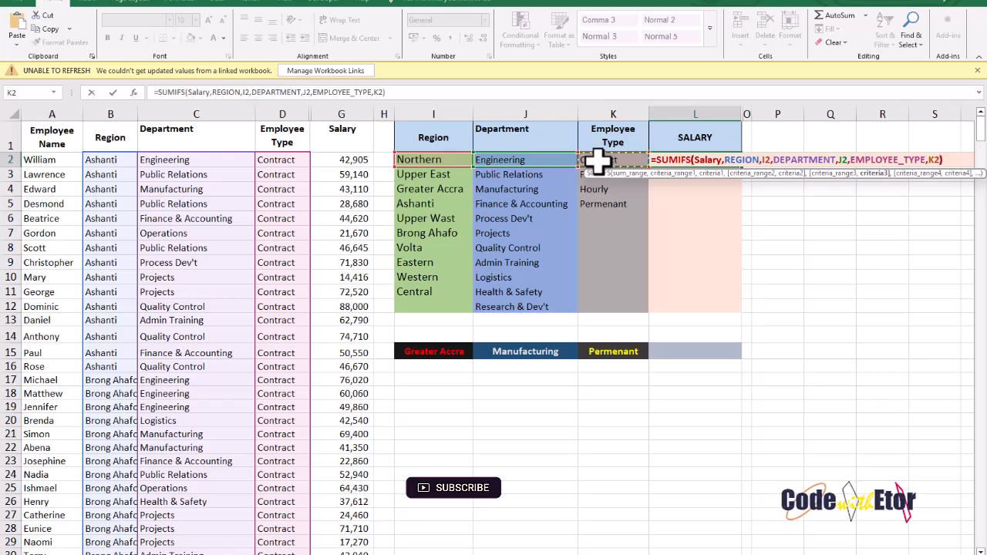
key("Return")
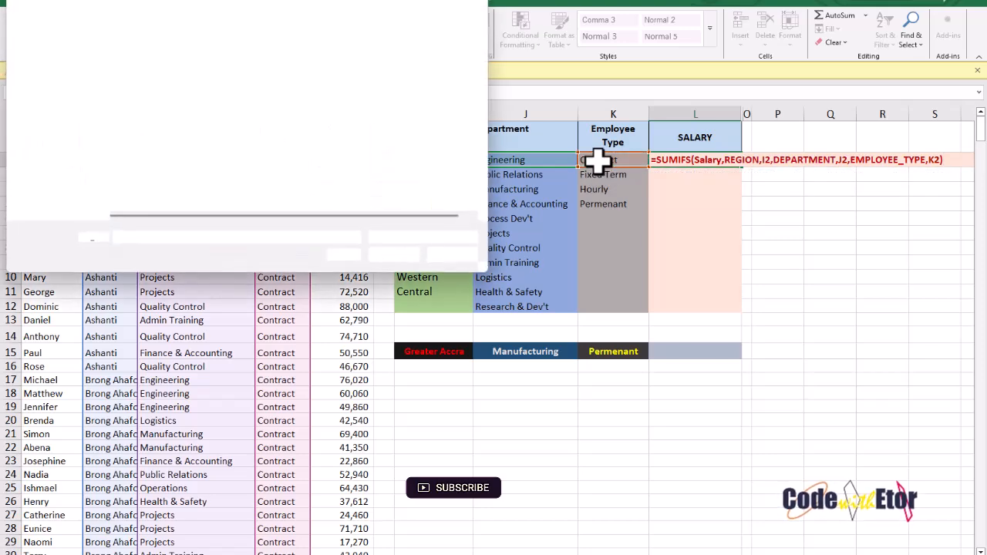
key("Escape")
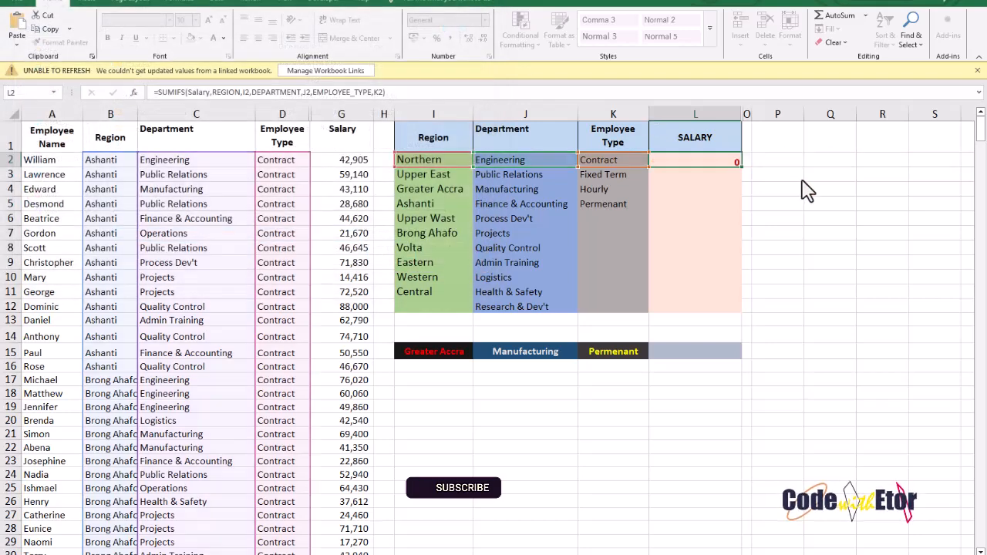
Replace the sum range in the L2 SUMIFS formula with the named range SALARIES
type("SA")
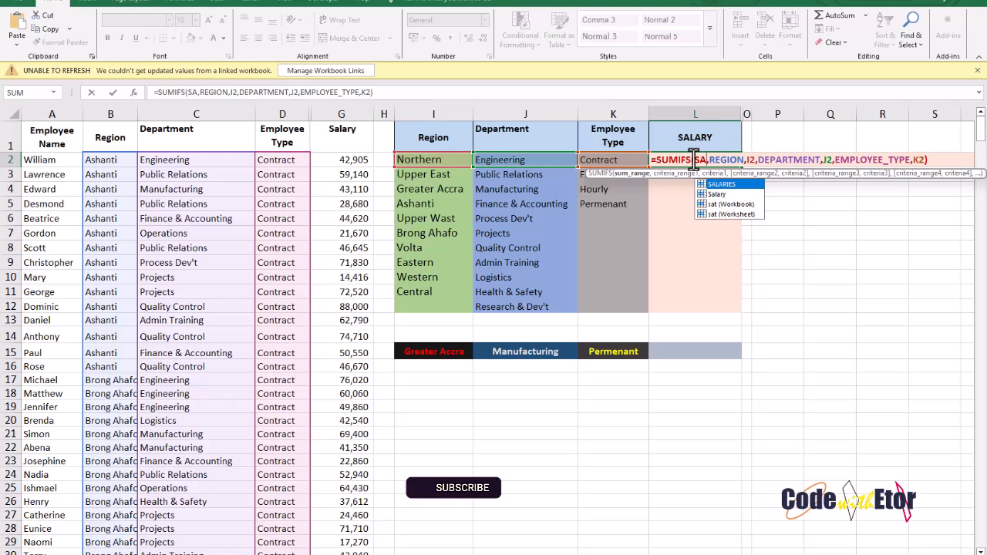
key("Tab")
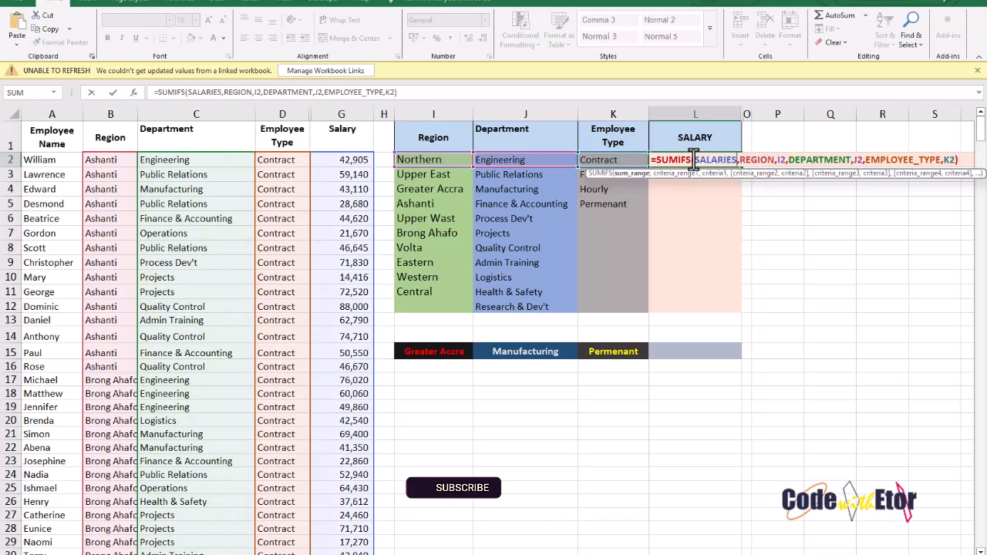
key("Return")
Apply the Accounting number format with the GH₵ currency symbol to the SALARY cells L2:L12
left_click(711, 159)
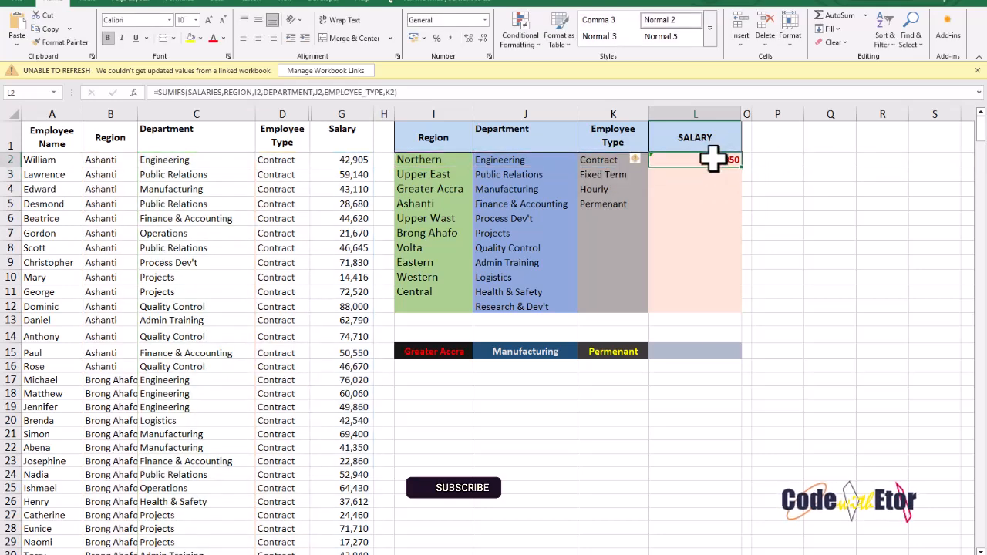
left_click(414, 39)
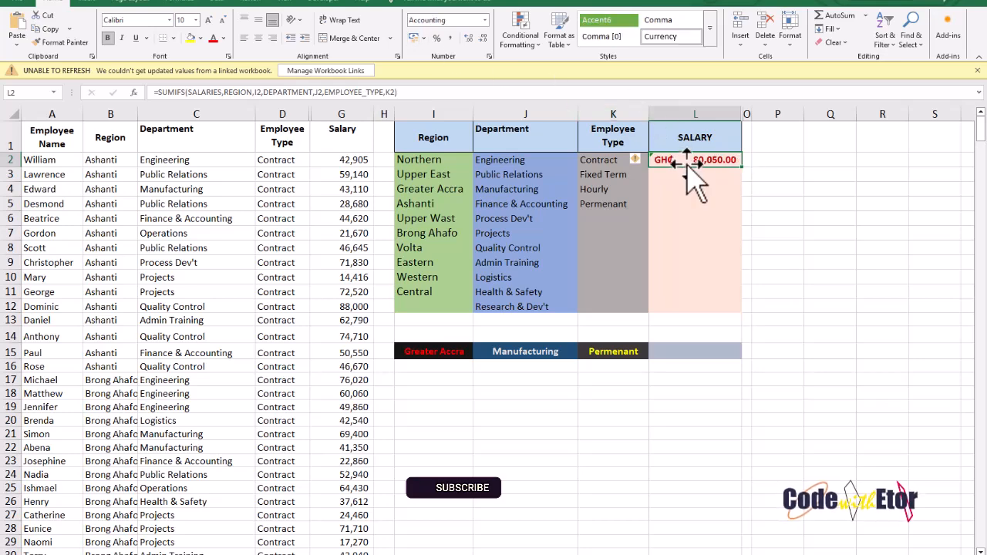
left_click_drag(685, 160, 688, 288)
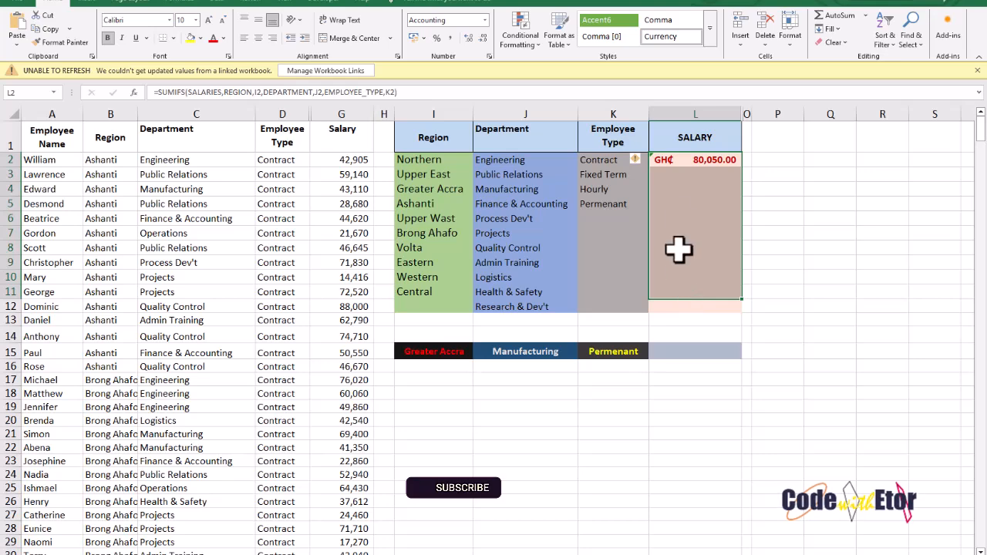
left_click_drag(681, 166, 687, 310)
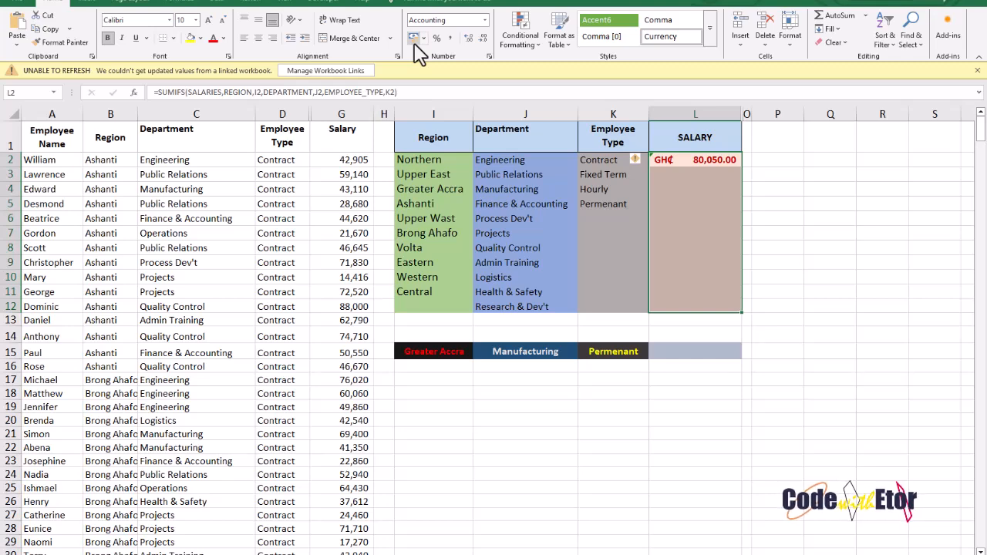
left_click(695, 170)
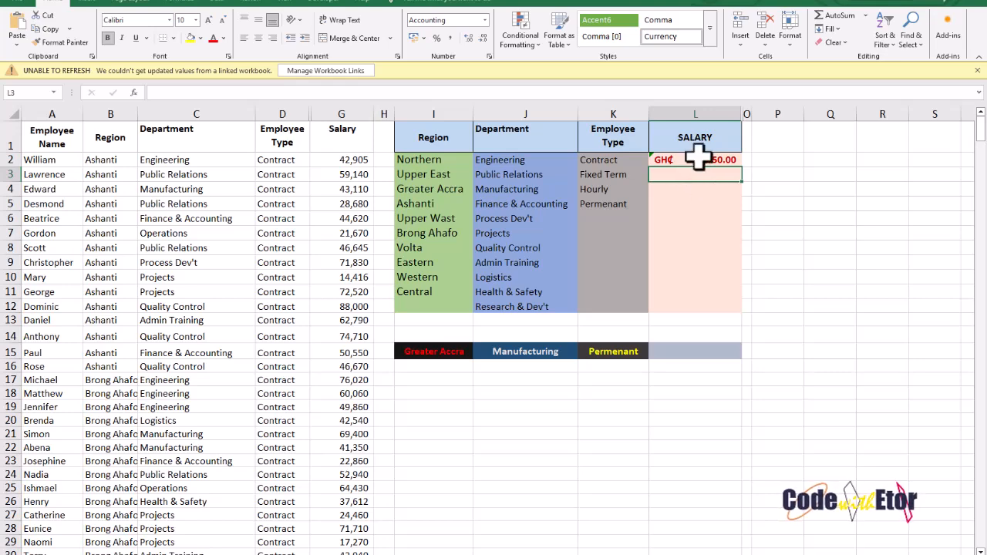
left_click(697, 159)
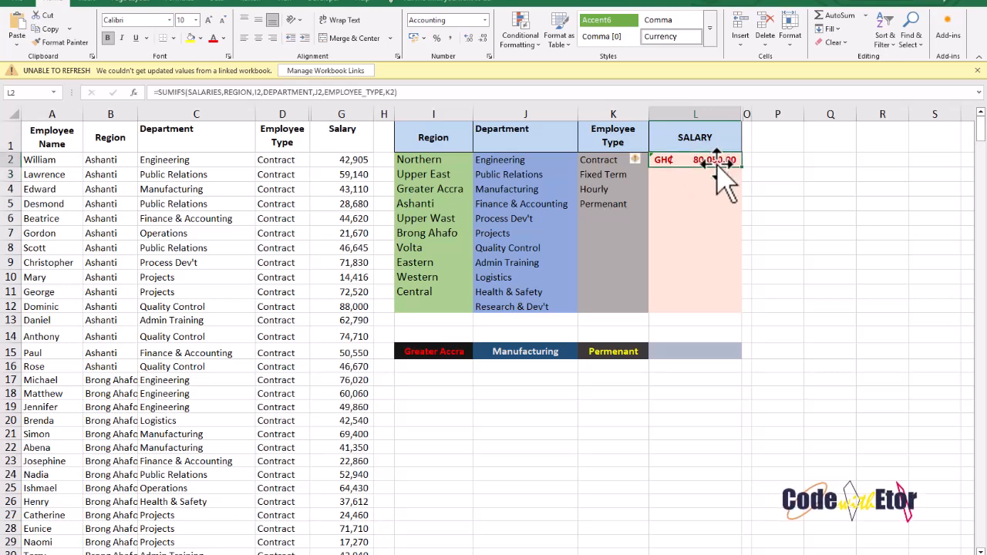
left_click(668, 176)
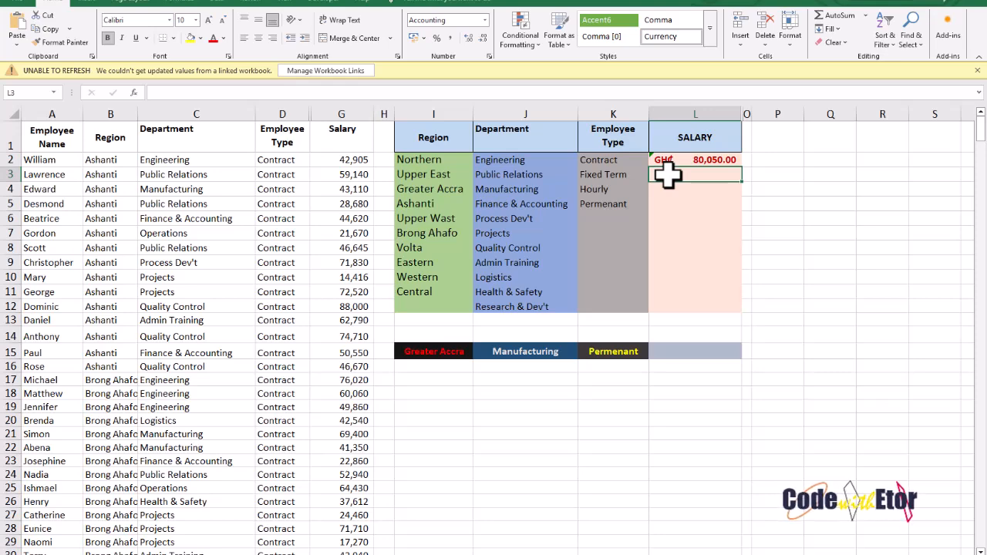
Start a SUMIFS formula in L3 with the named range SALARIES as the sum range
type("=S")
type("U")
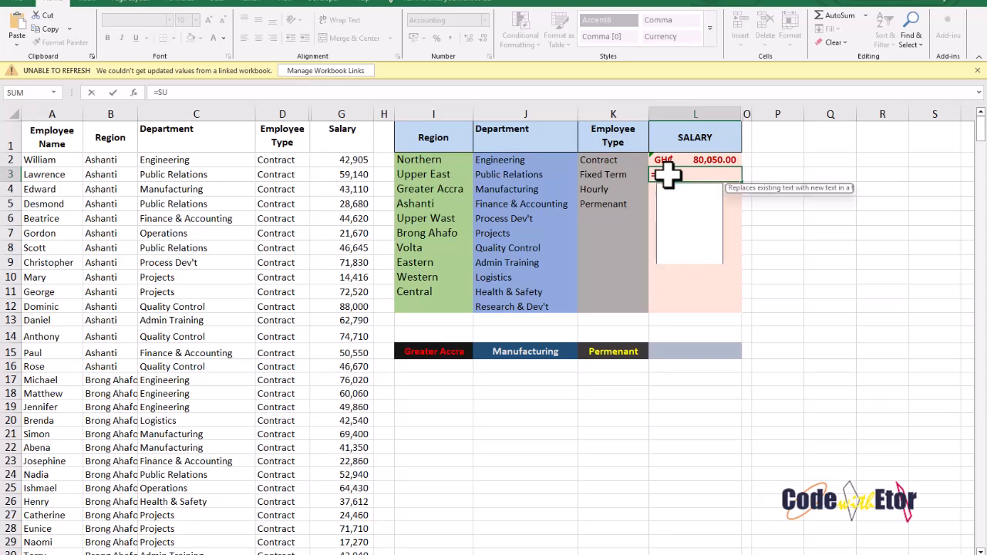
type("MIFS(")
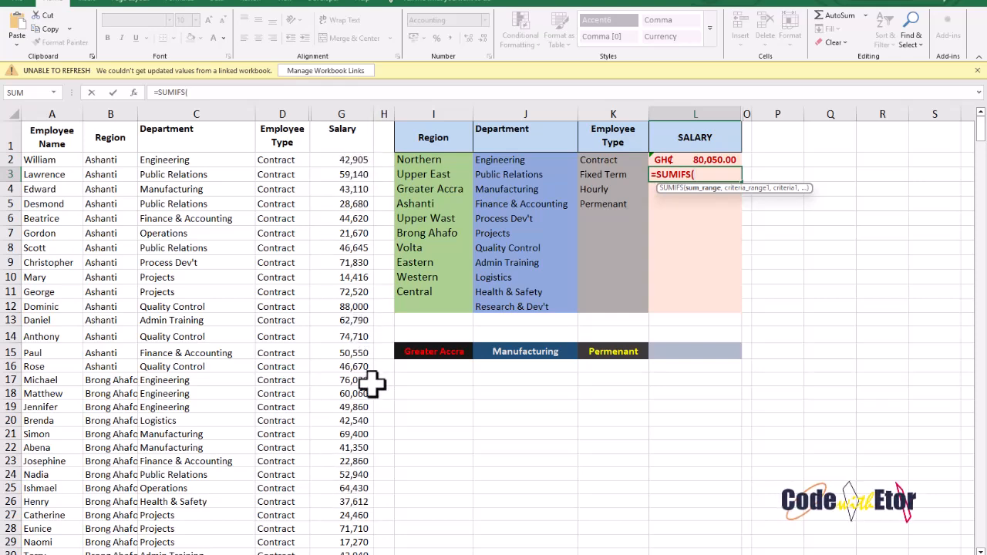
type("SAL")
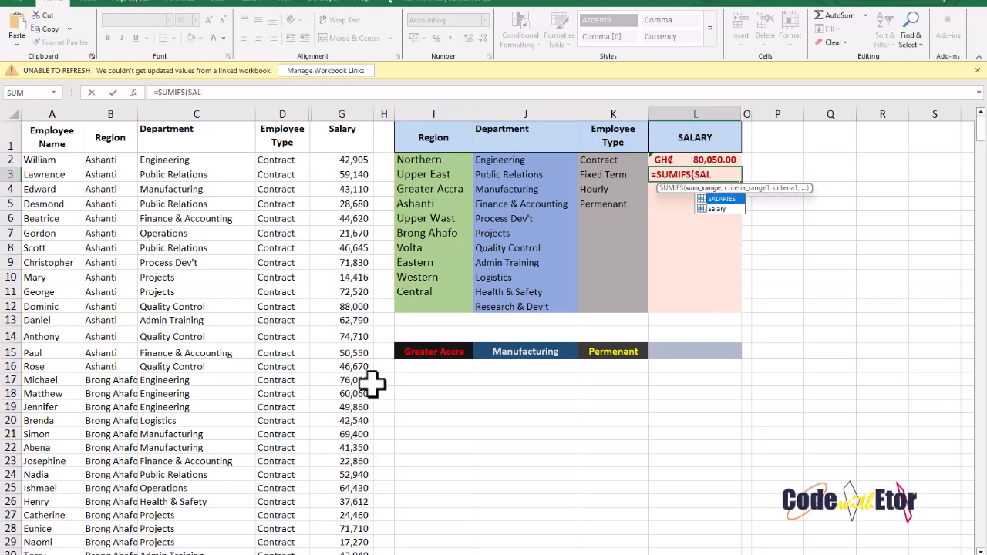
key("Tab")
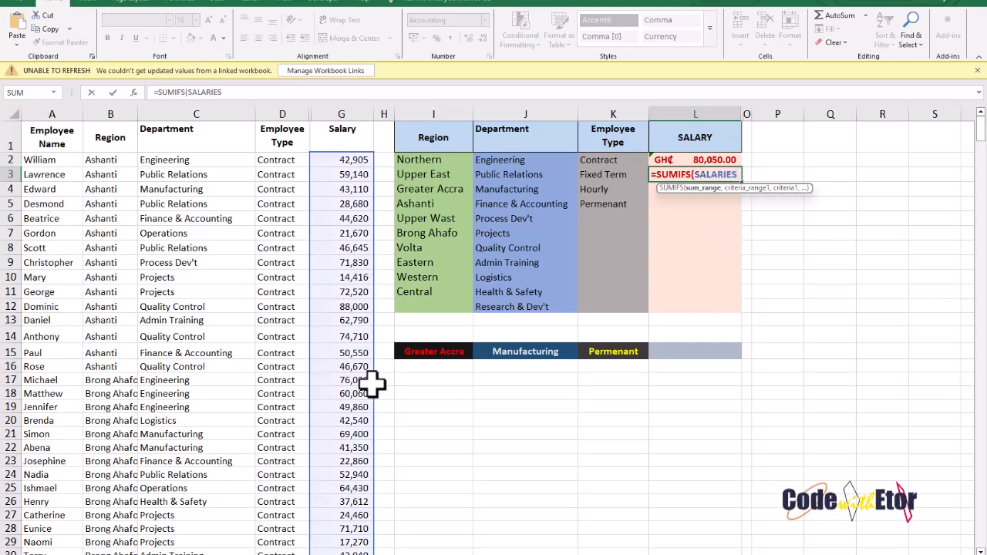
type(",")
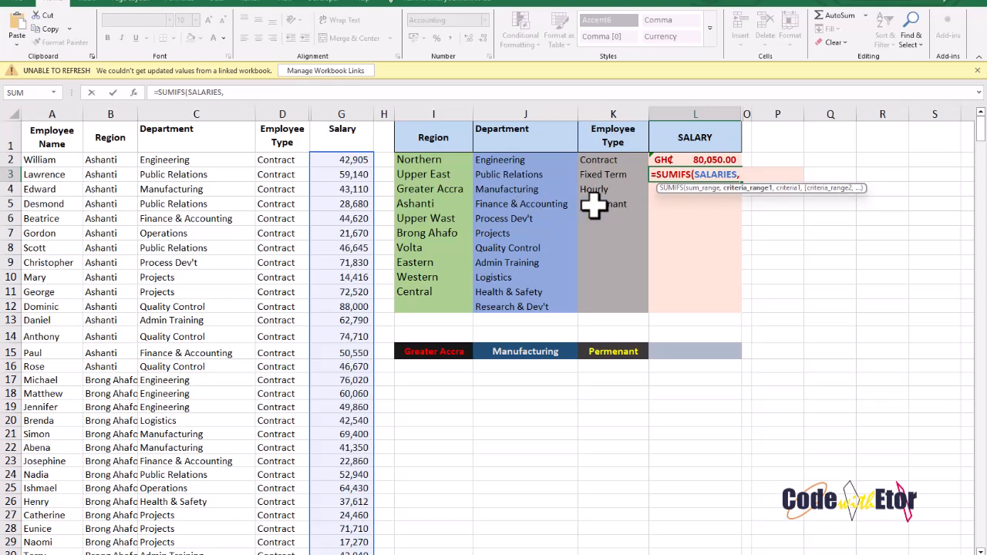
Add the first criteria pair to the L3 formula: named range REGION matched against cell I3
type("REG")
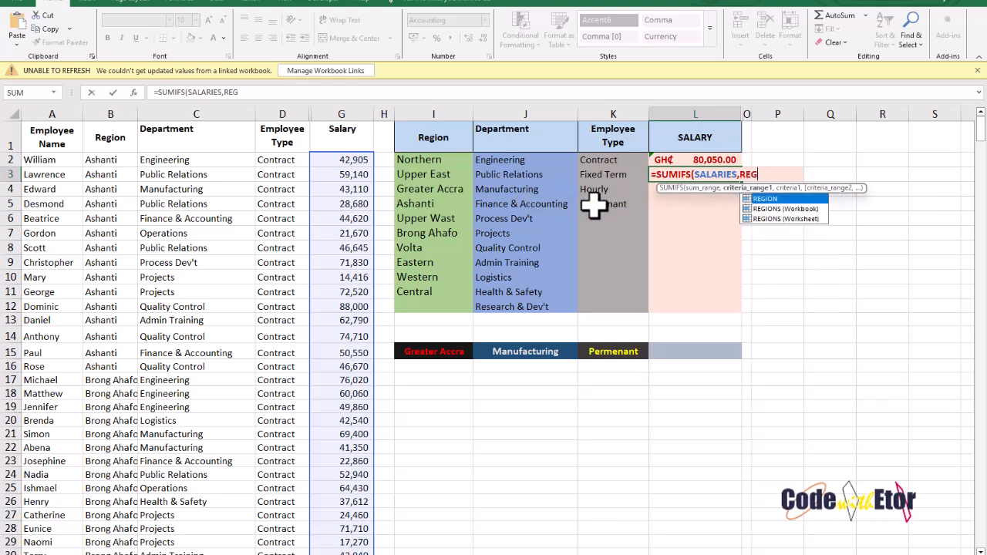
type("IO")
key("Tab")
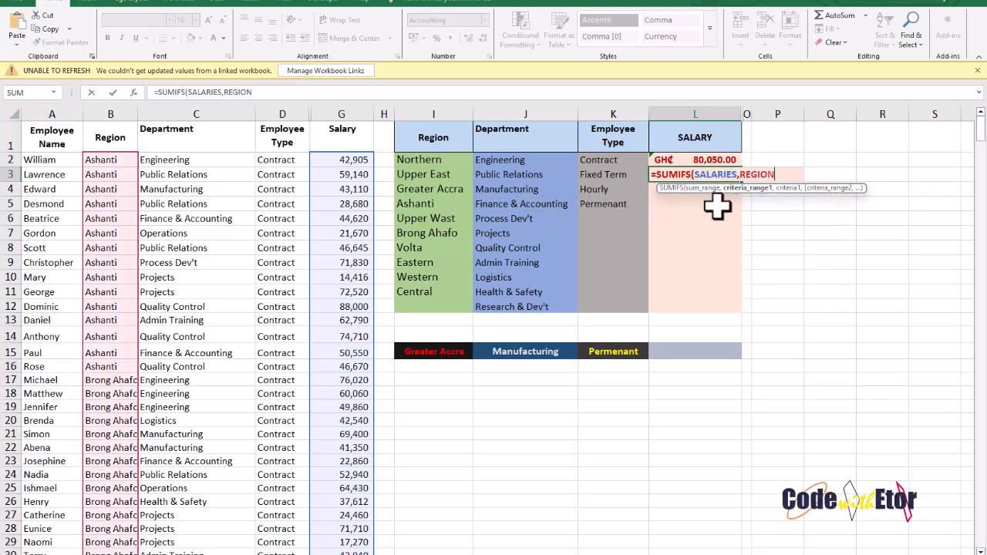
type(",")
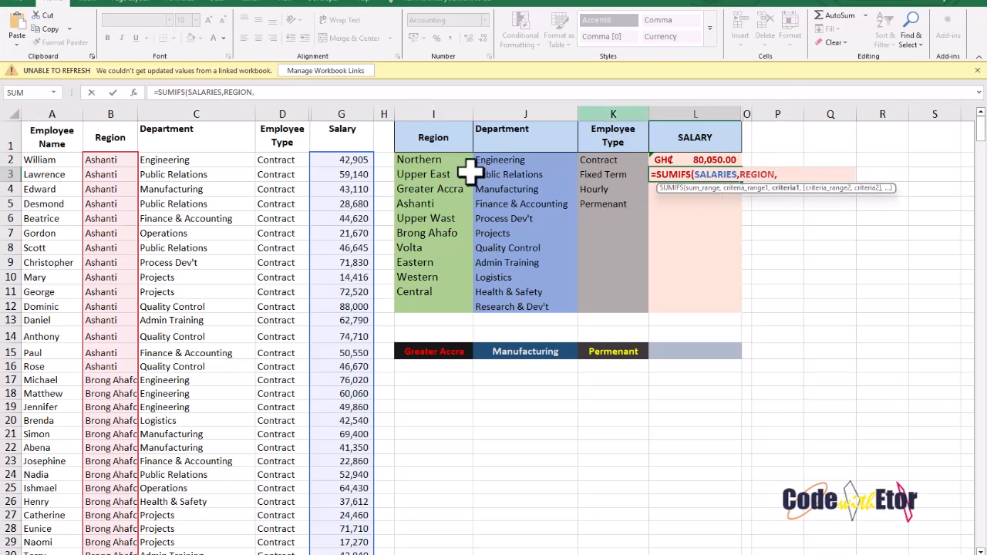
left_click(417, 175)
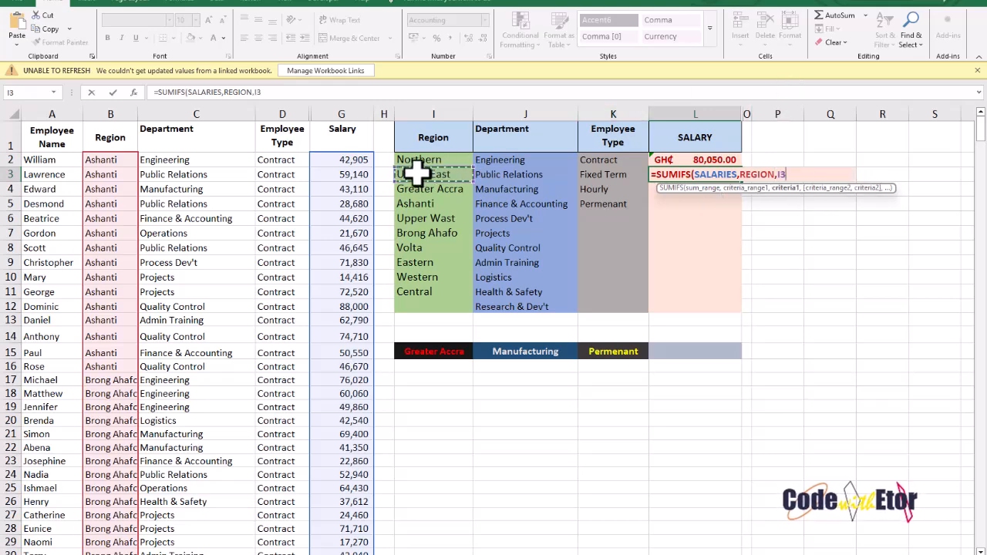
type(",")
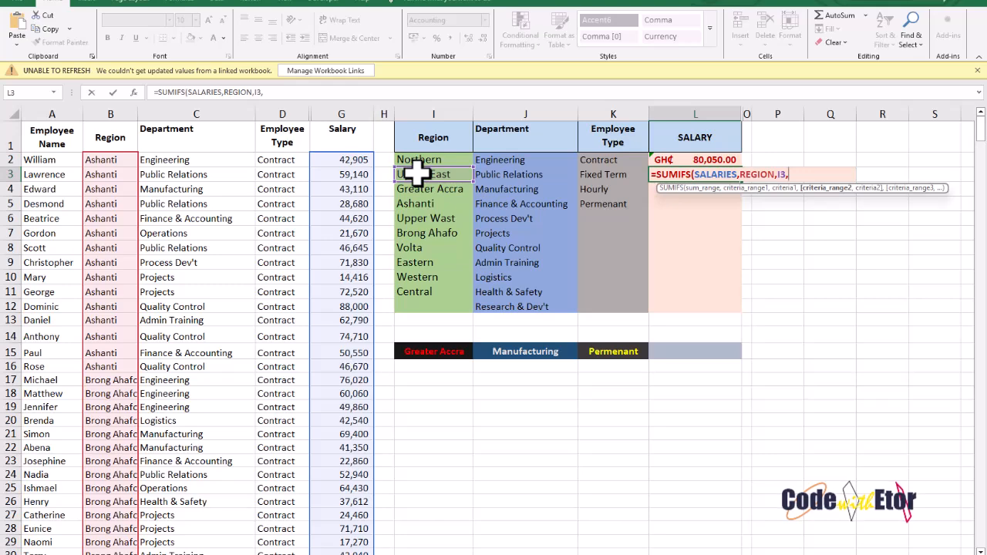
Add the second criteria pair to the L3 formula: named range DEPARTMENT matched against cell J3
type("D")
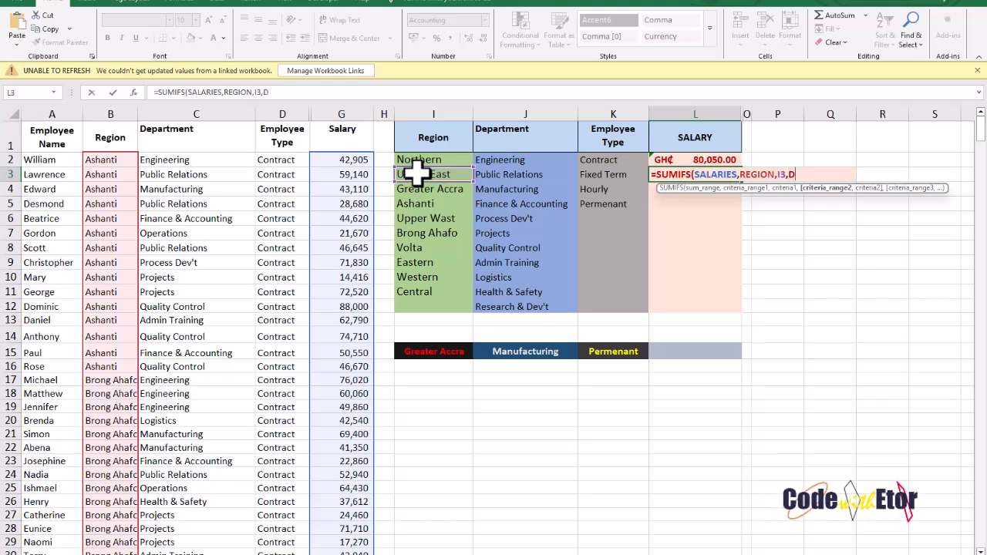
type("EPART")
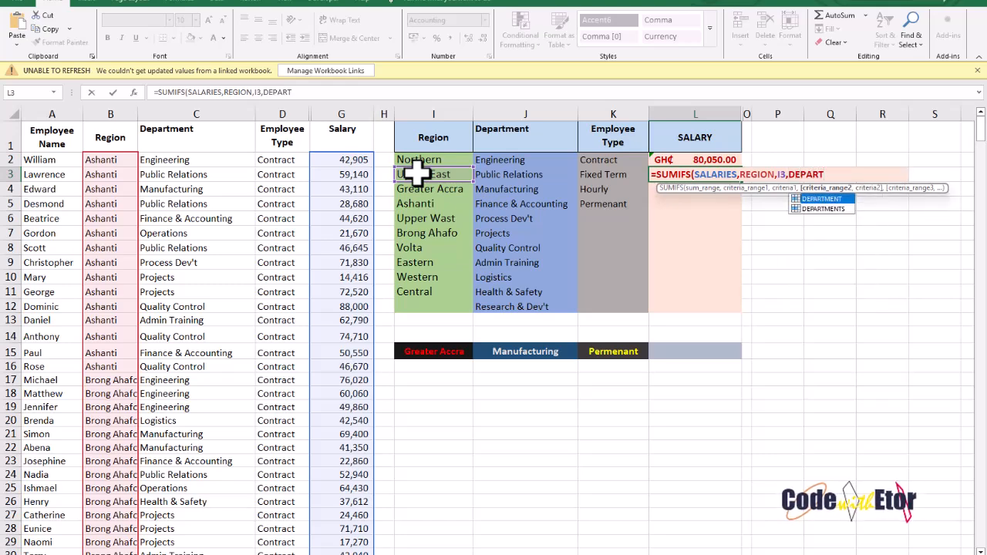
key("Tab")
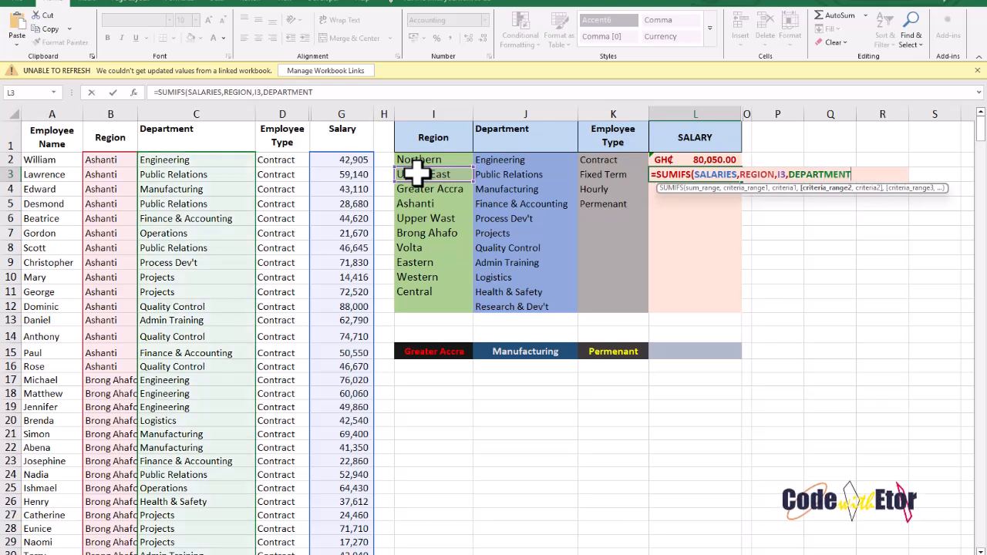
type(",")
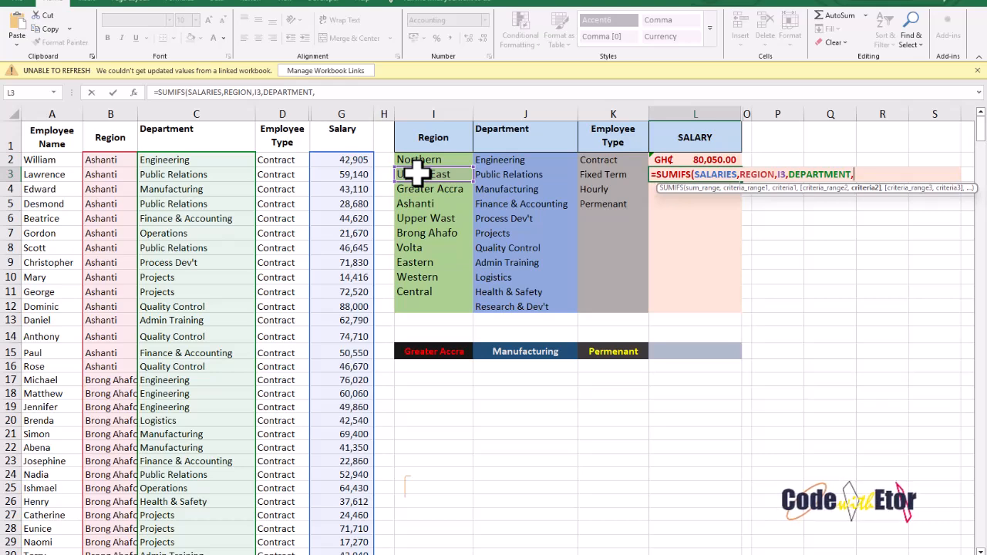
left_click(502, 160)
left_click(513, 173)
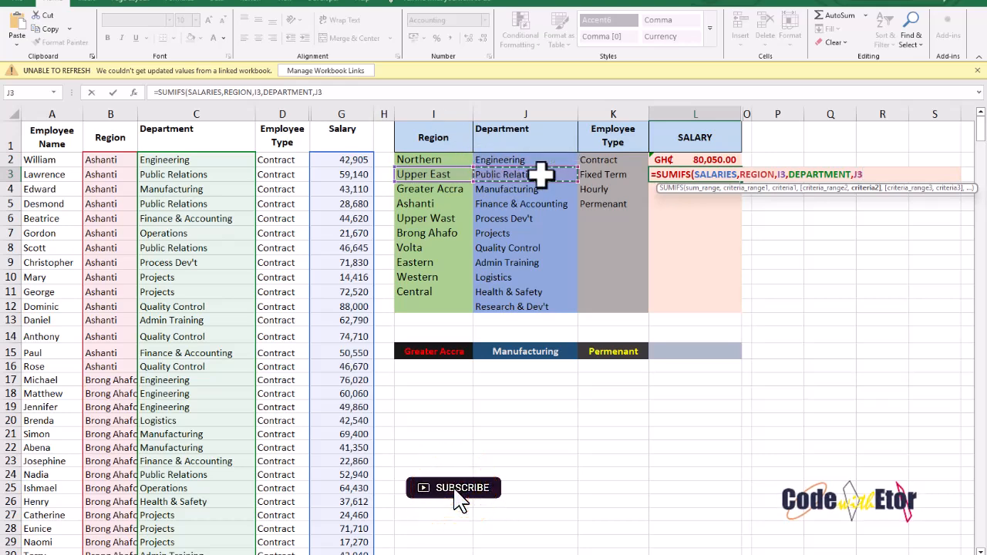
type(",")
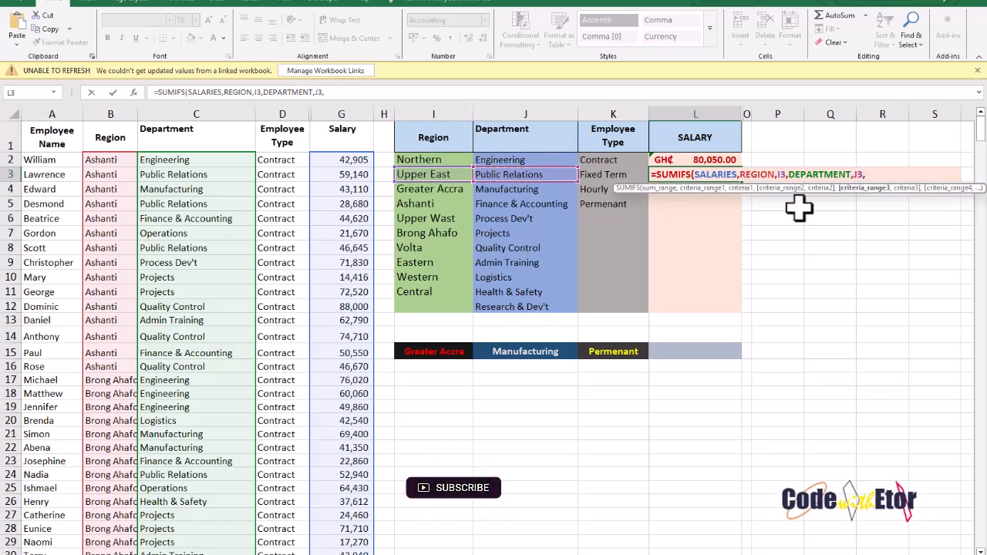
Add the third criteria pair, EMPLOYEE_TYPE matched against cell K3, and complete the SUMIFS formula in L3
type("EMPLO")
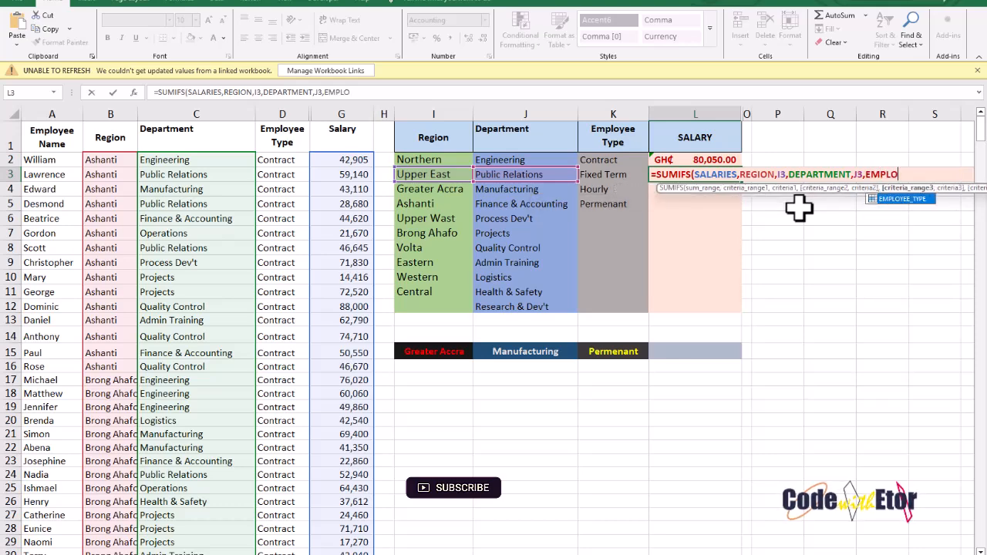
key("Tab")
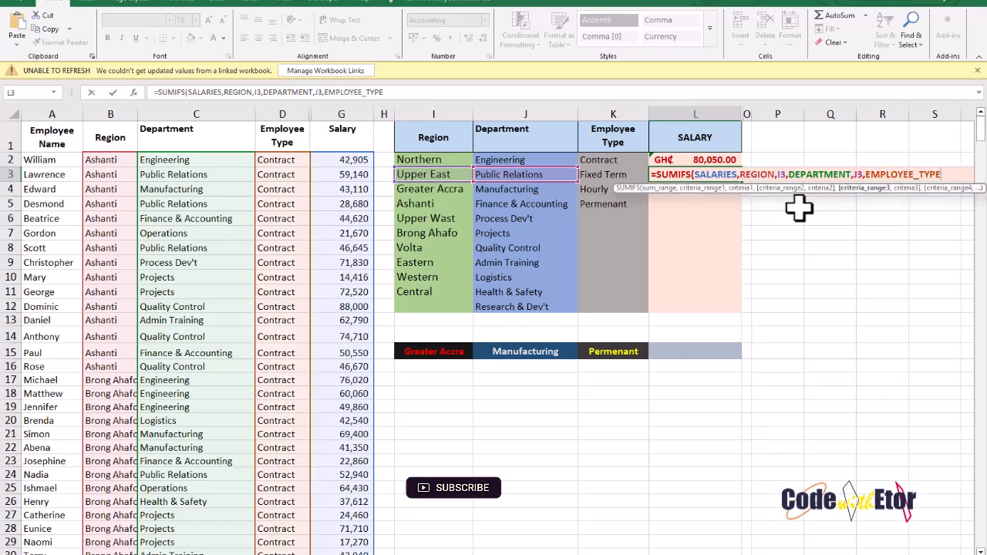
type(",")
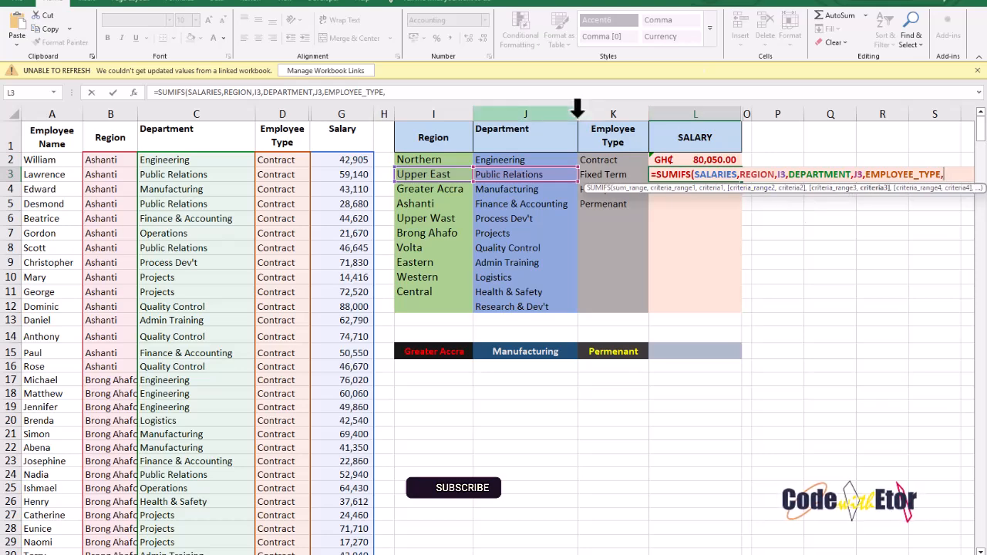
left_click(604, 176)
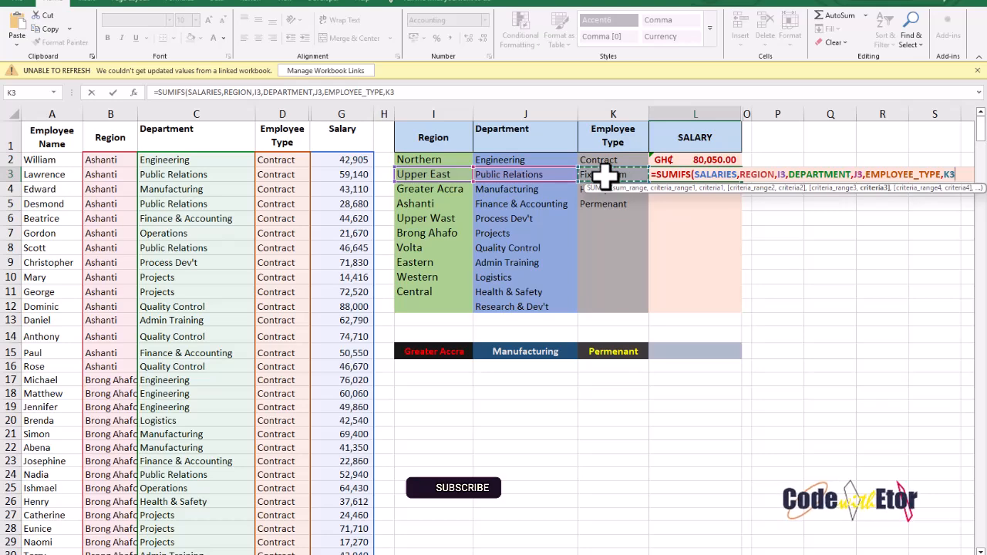
key("Return")
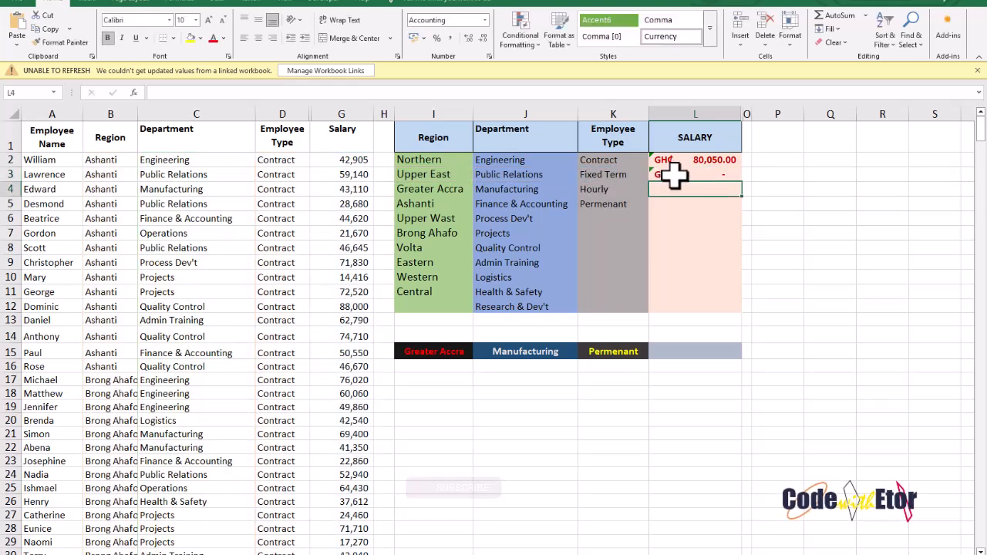
Copy the SUMIFS formula from L3 down the SALARY column through L12
left_click(675, 176)
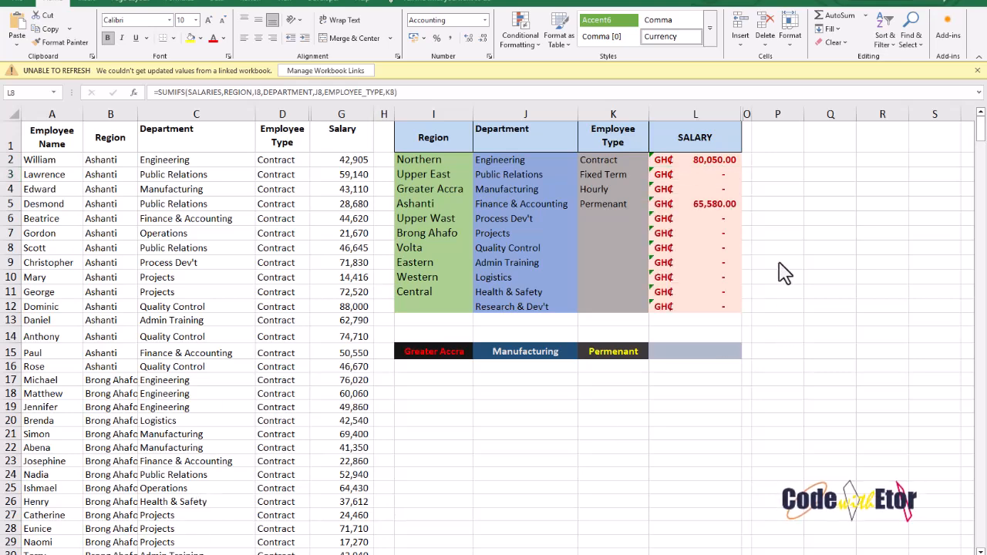
left_click(733, 176)
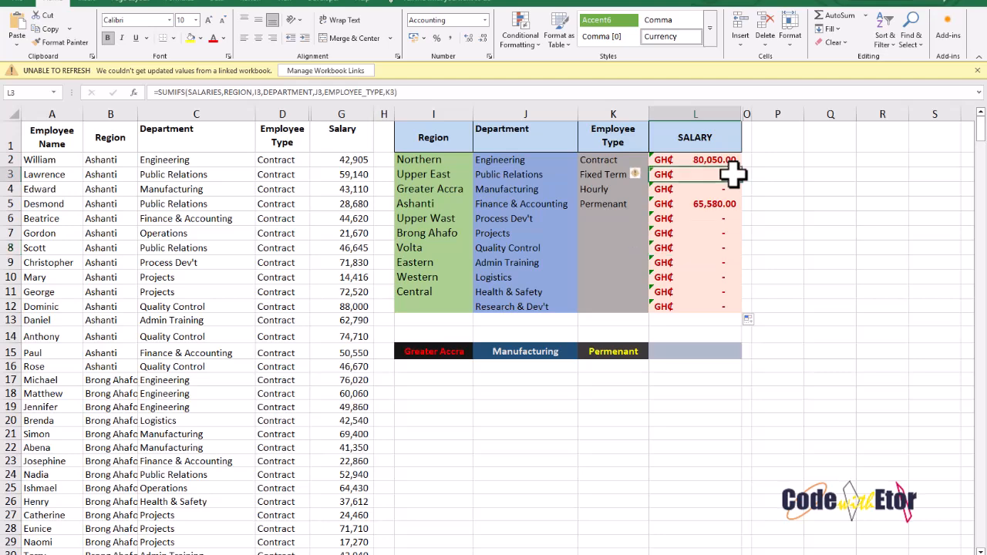
left_click_drag(745, 184, 746, 315)
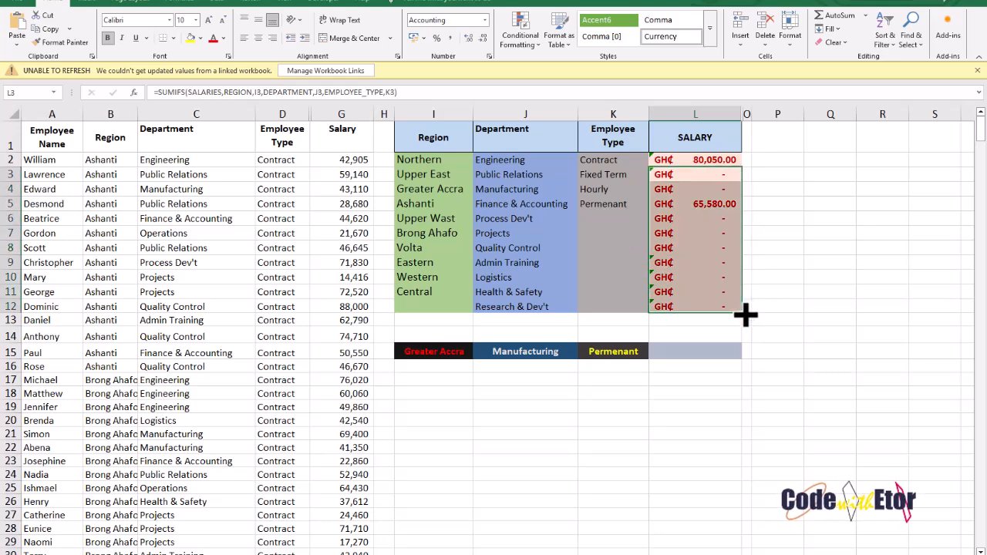
left_click(717, 205)
left_click(715, 232)
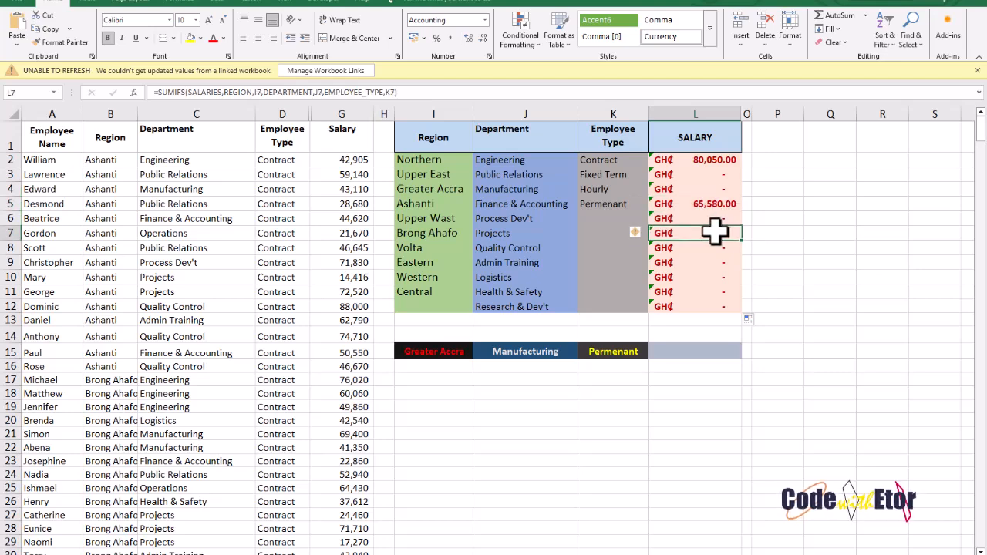
left_click(710, 176)
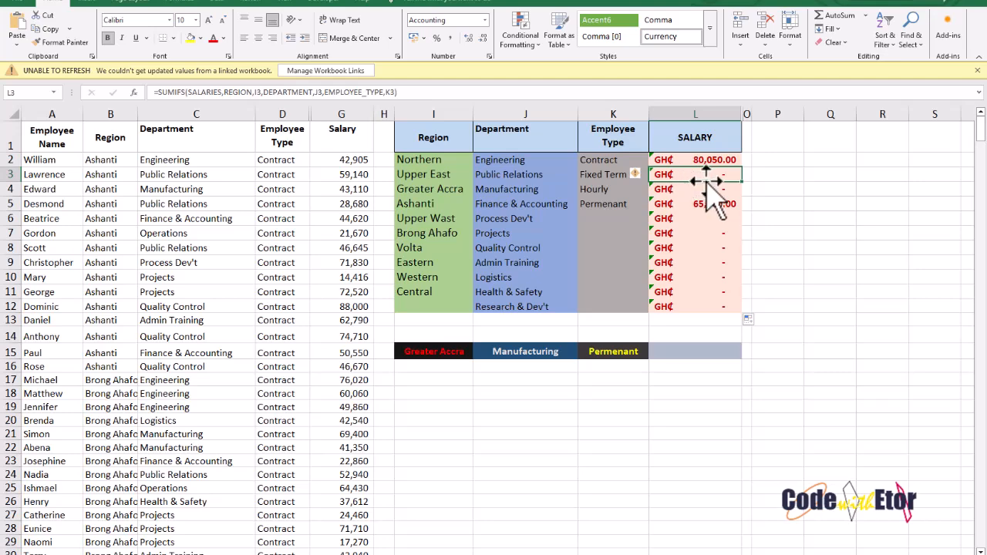
left_click(787, 174)
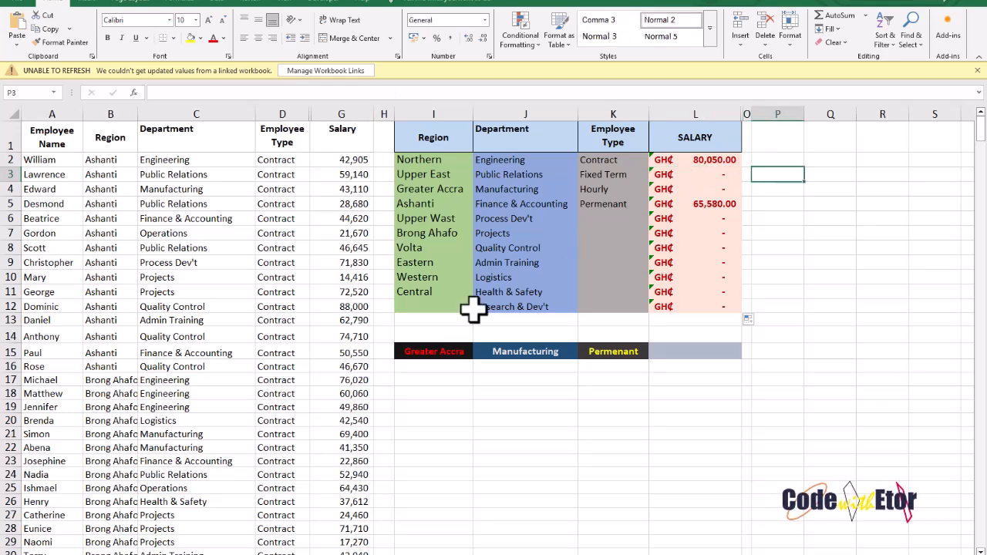
Keep Greater Accra as the region in I15 and choose Process Dev't as the department in J15
left_click(431, 352)
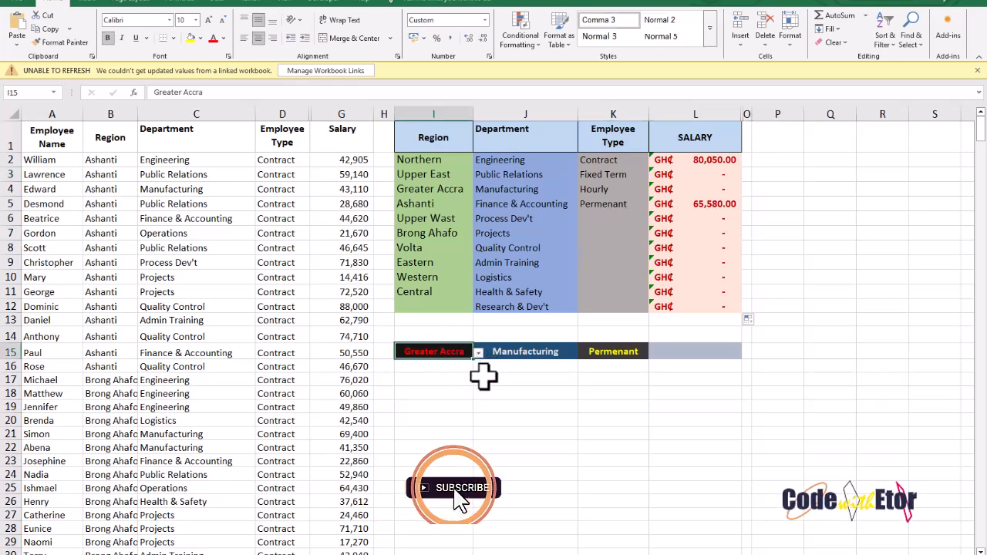
left_click_drag(447, 379, 668, 382)
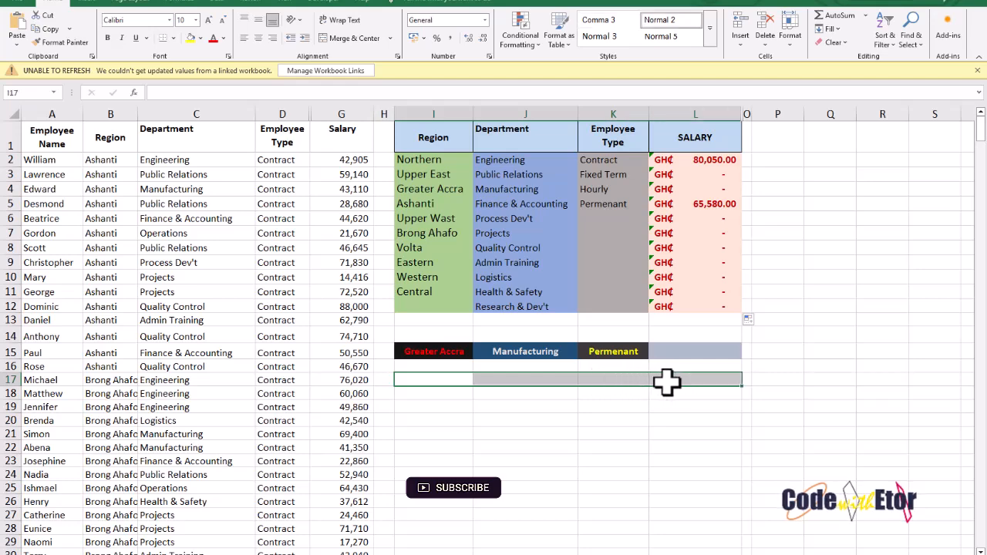
left_click(456, 352)
left_click(477, 353)
left_click(411, 385)
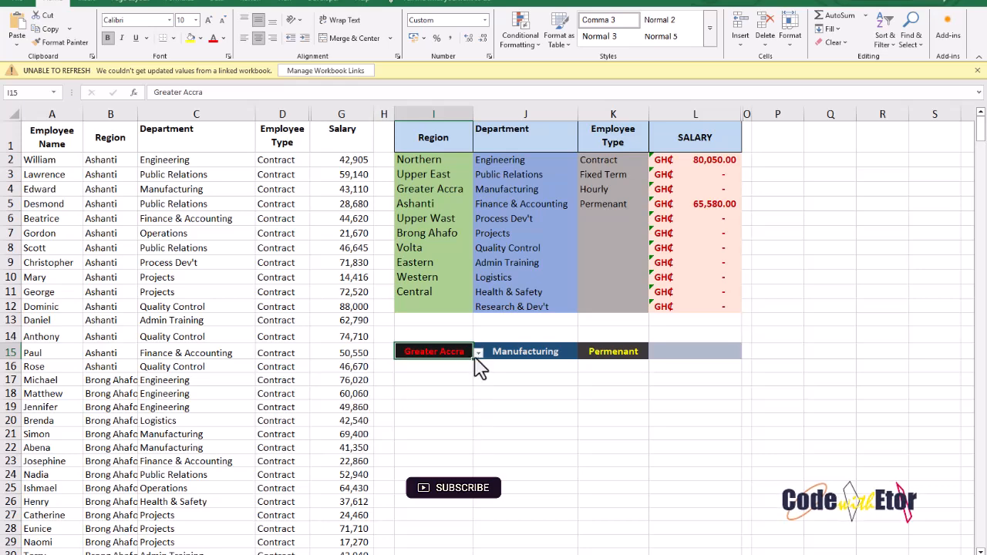
left_click(509, 347)
left_click(584, 353)
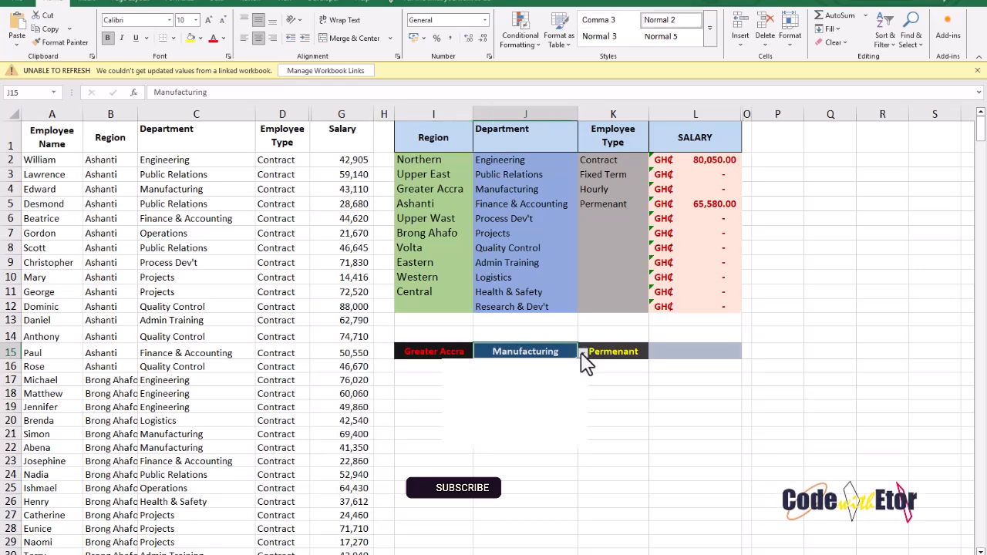
left_click(527, 388)
left_click(662, 352)
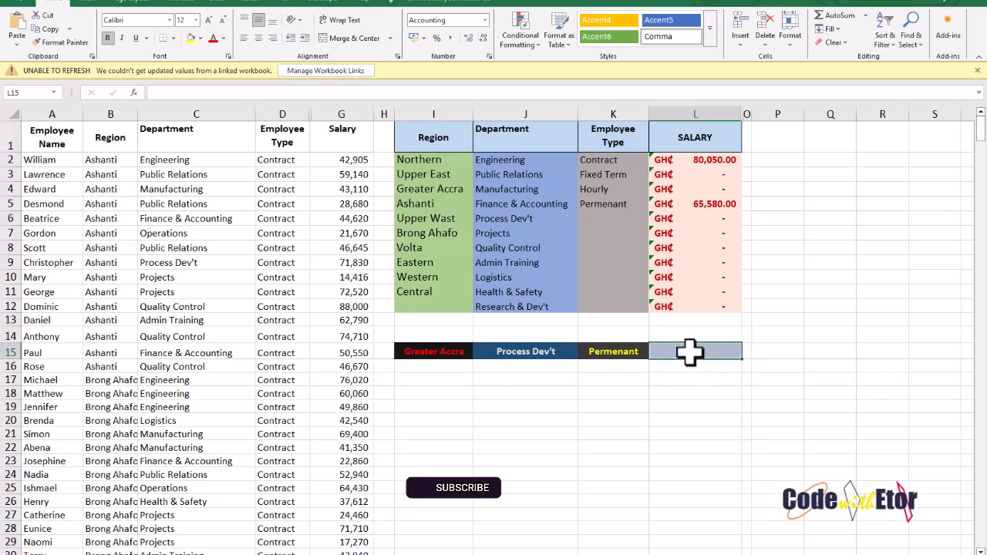
Shade the blank cells I18 to L18 with dark blue-grey, brown, blue and grey fills, and select I18
left_click(432, 381)
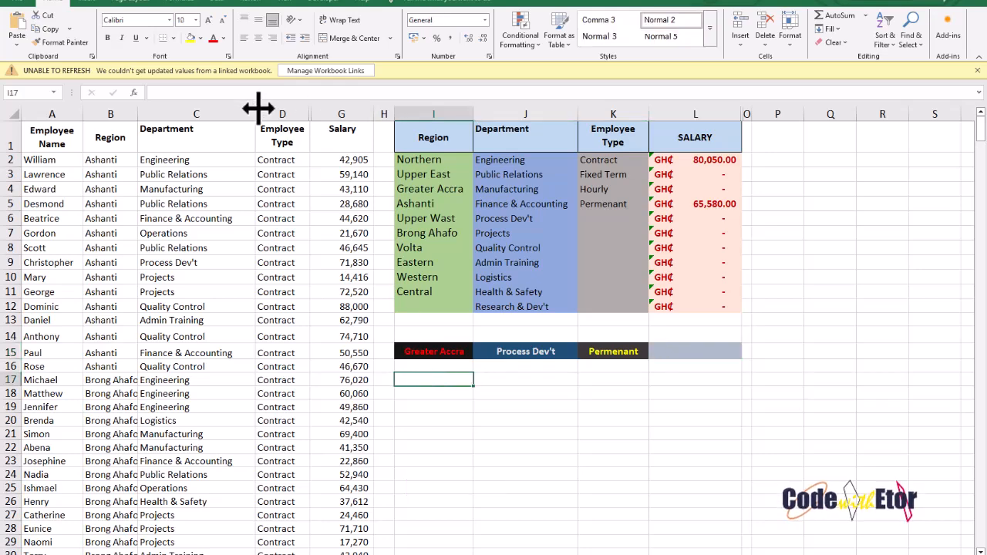
left_click(556, 381)
left_click(446, 392)
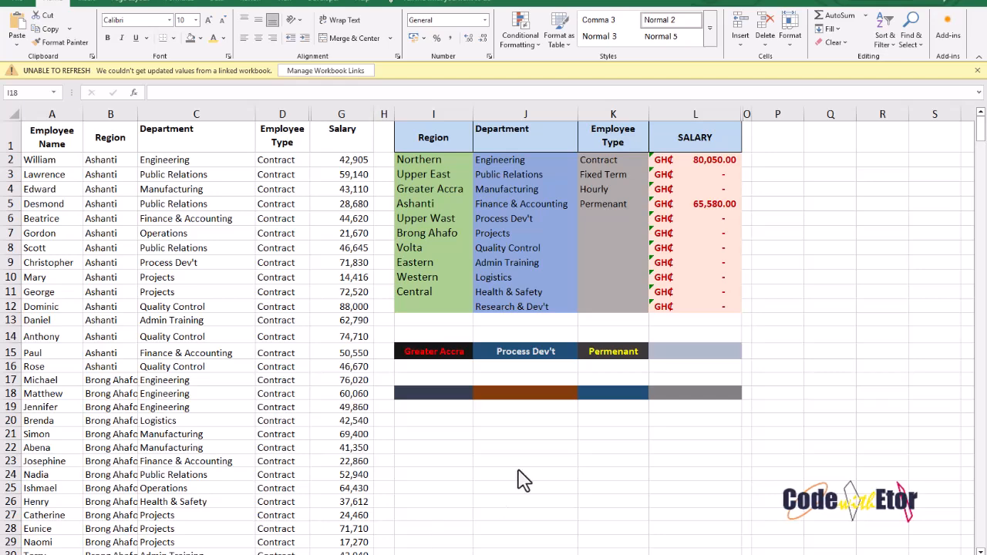
left_click(446, 391)
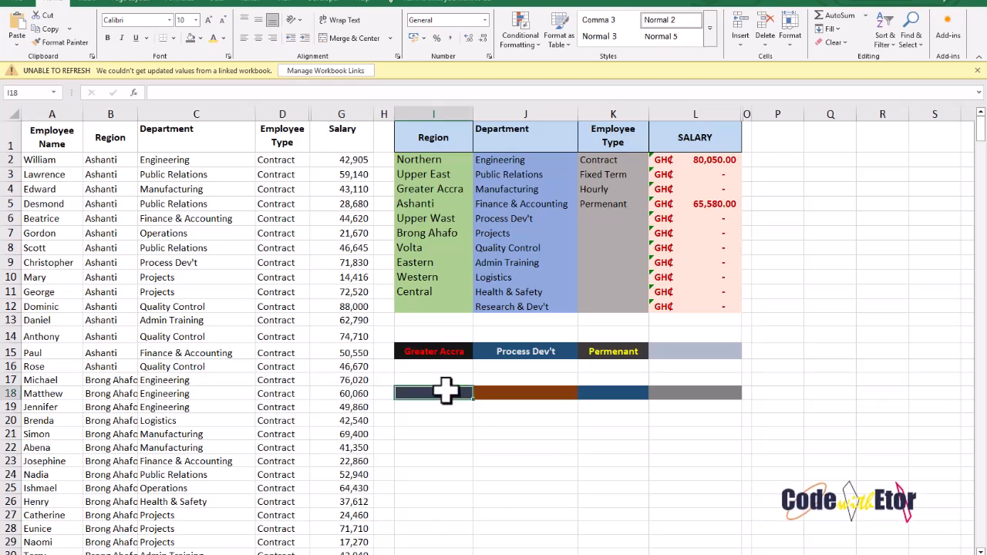
Check the employee type choices offered by the drop-down list in K15, leaving the selection as it is
left_click(533, 393)
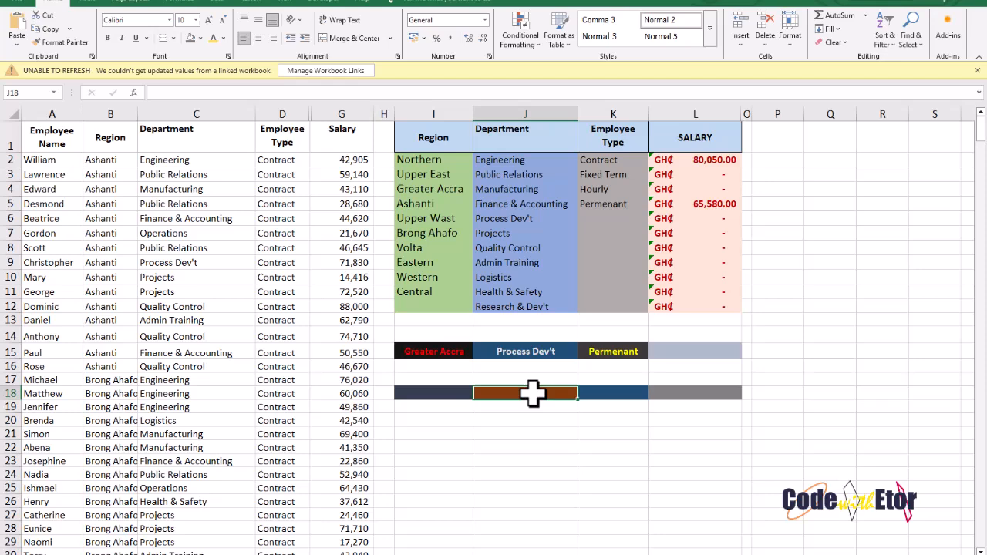
left_click(609, 392)
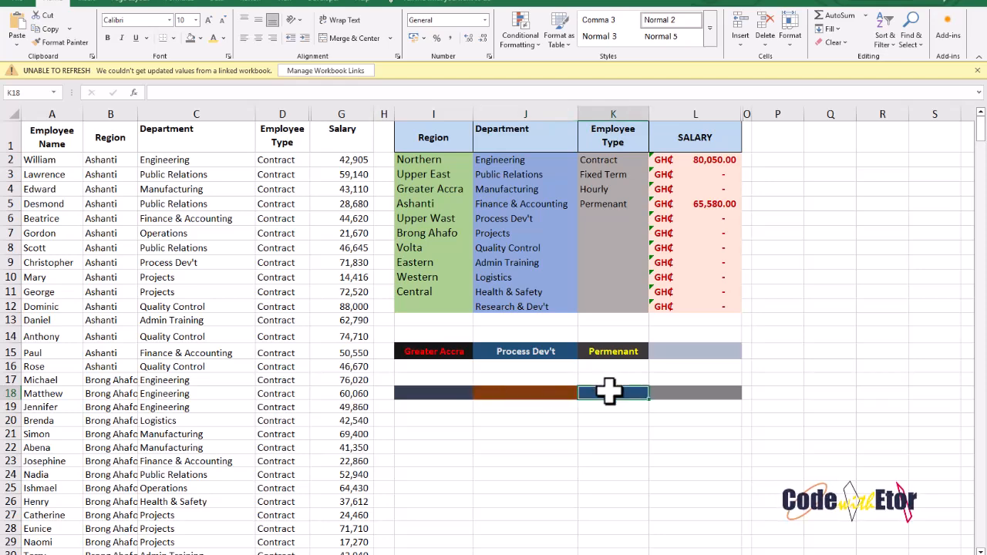
left_click(611, 348)
left_click(654, 353)
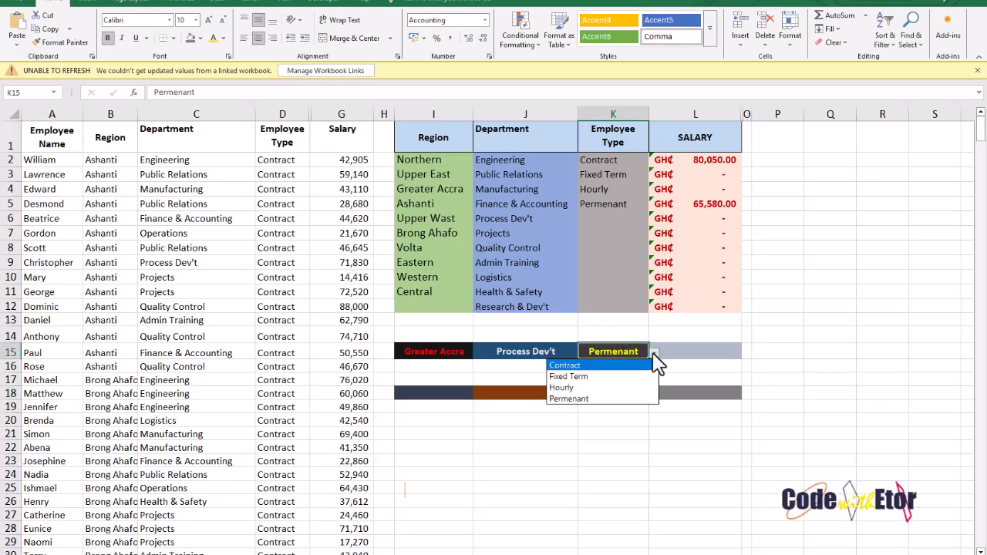
key("Escape")
Open data validation for the dark blue-grey cell I18 and allow only values from a list
left_click(434, 391)
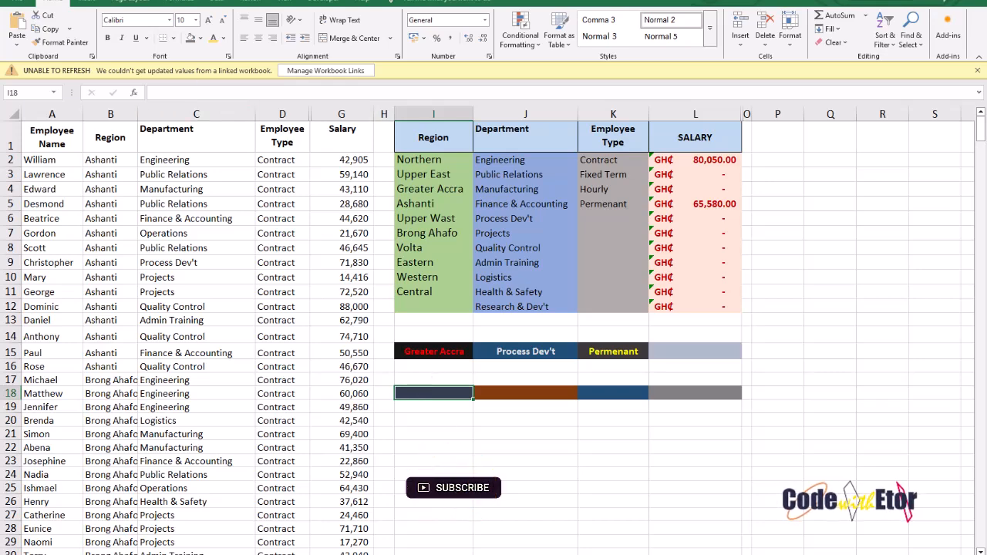
left_click(218, 2)
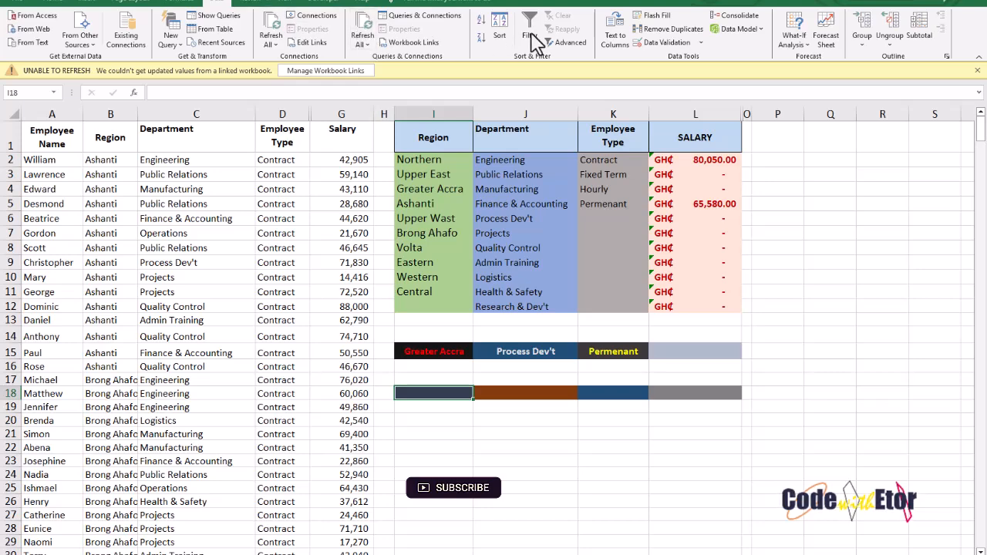
left_click(700, 43)
left_click(695, 66)
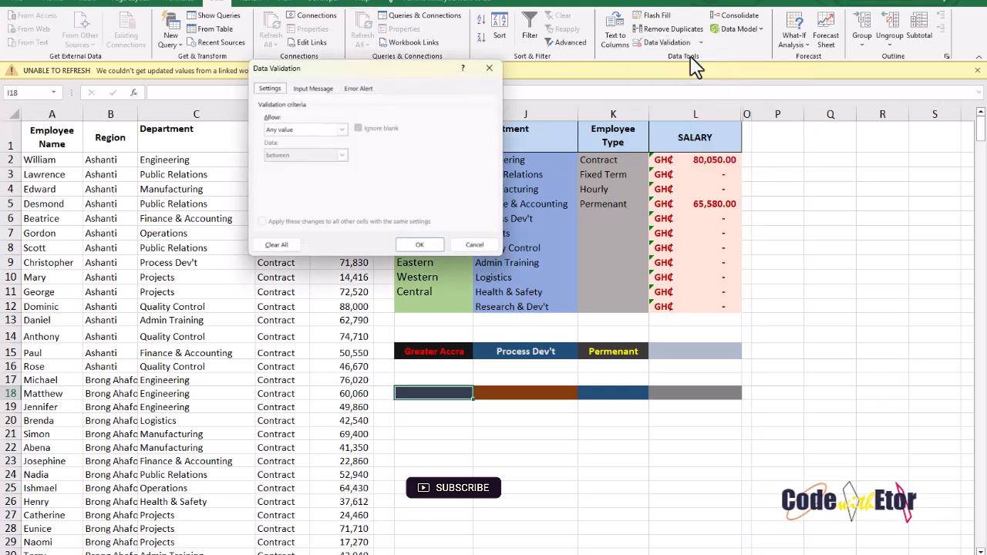
left_click(339, 131)
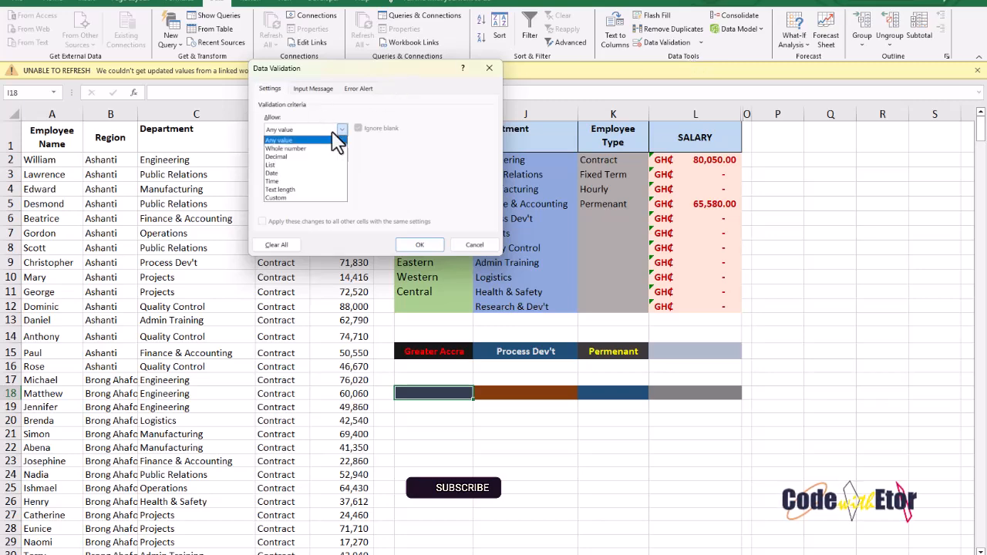
left_click(274, 165)
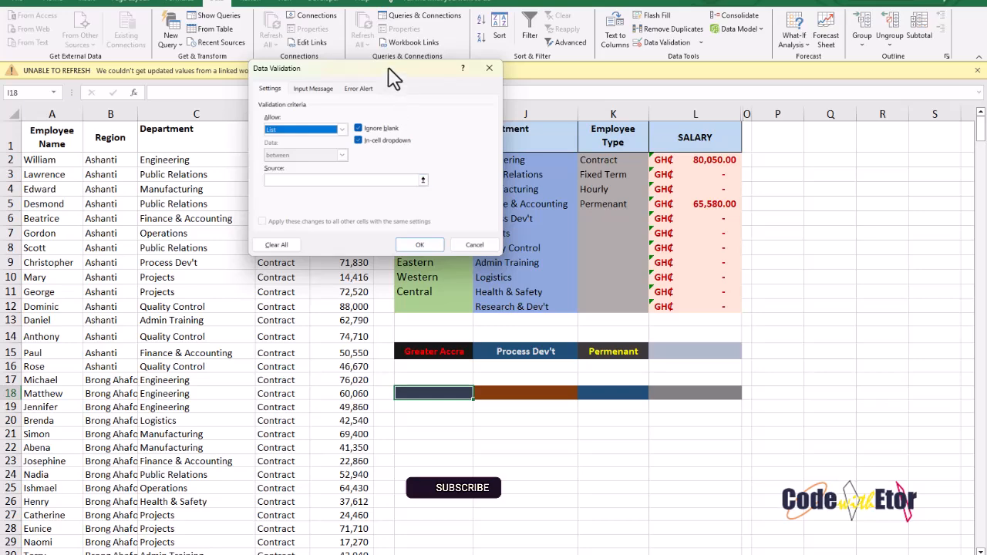
Use the region names in I2:I11 as the validation list source for I18 and apply the rule
left_click_drag(393, 76, 203, 75)
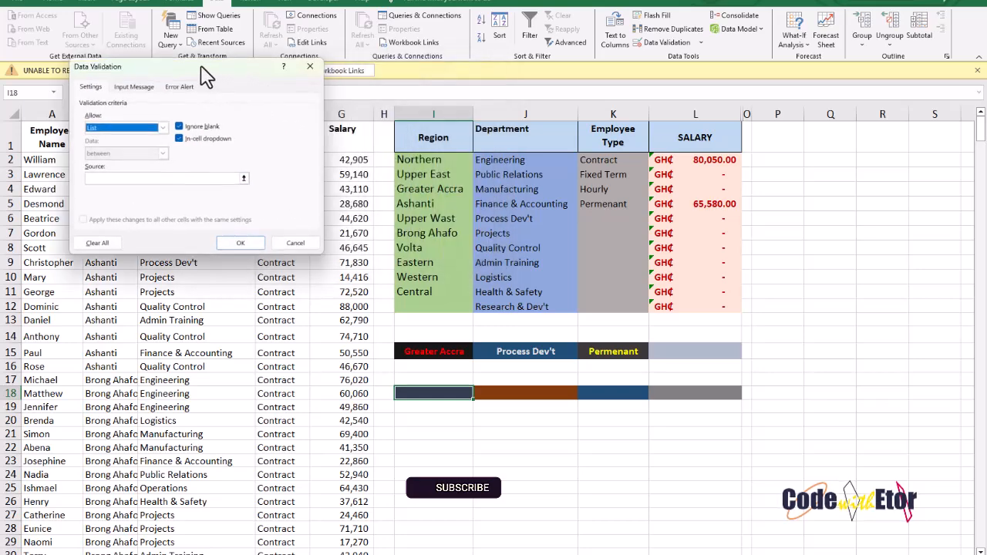
left_click(233, 179)
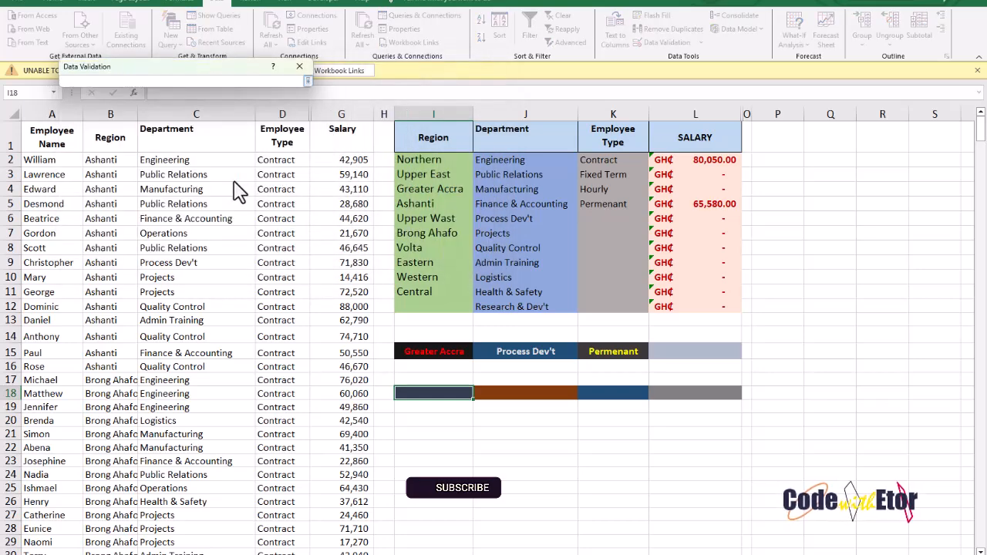
left_click_drag(423, 161, 427, 291)
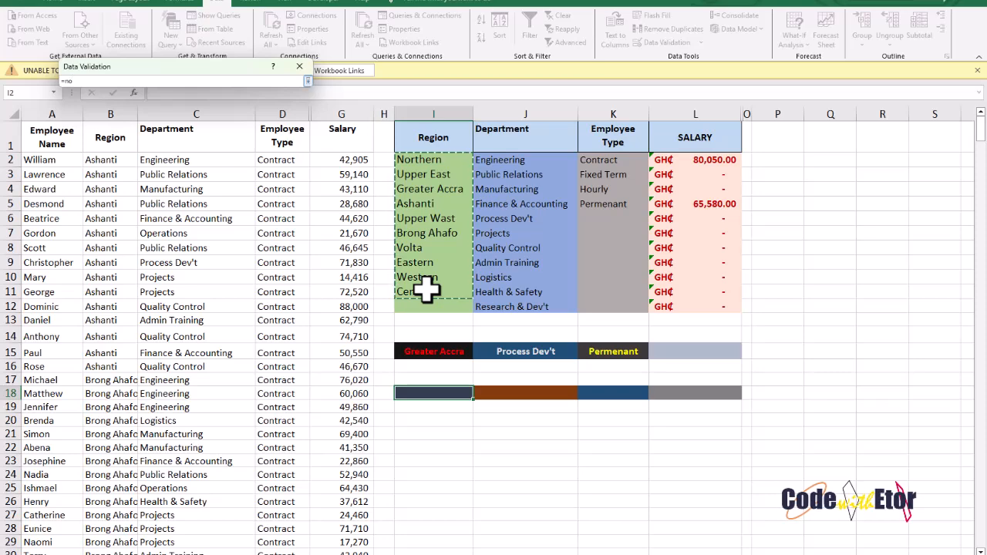
key("Return")
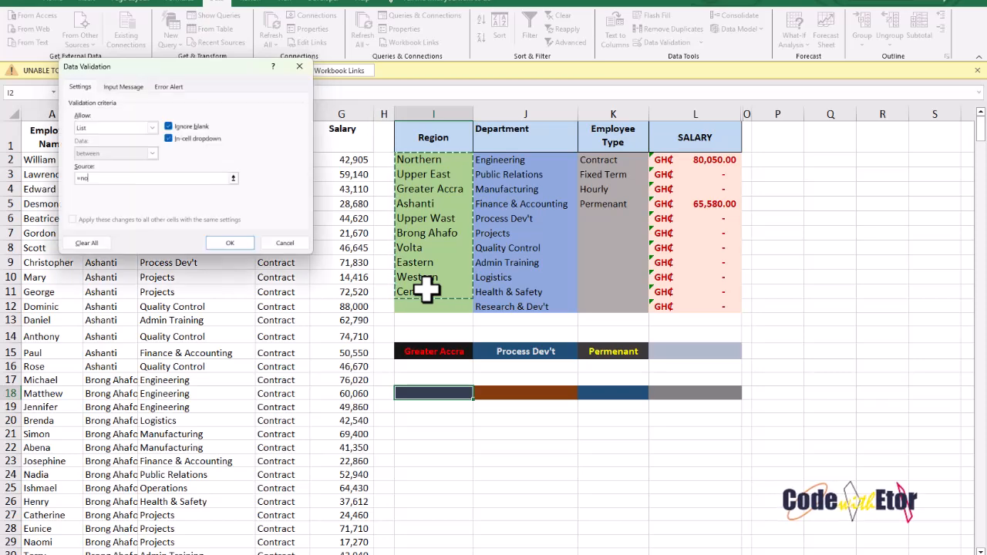
left_click(220, 246)
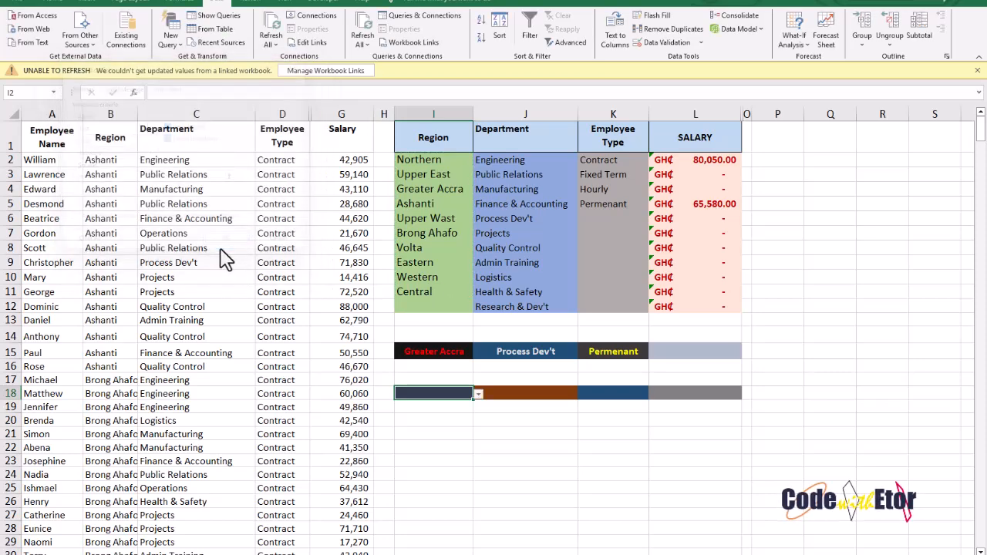
Look through the region choices in the new drop-down list in I18
left_click(478, 394)
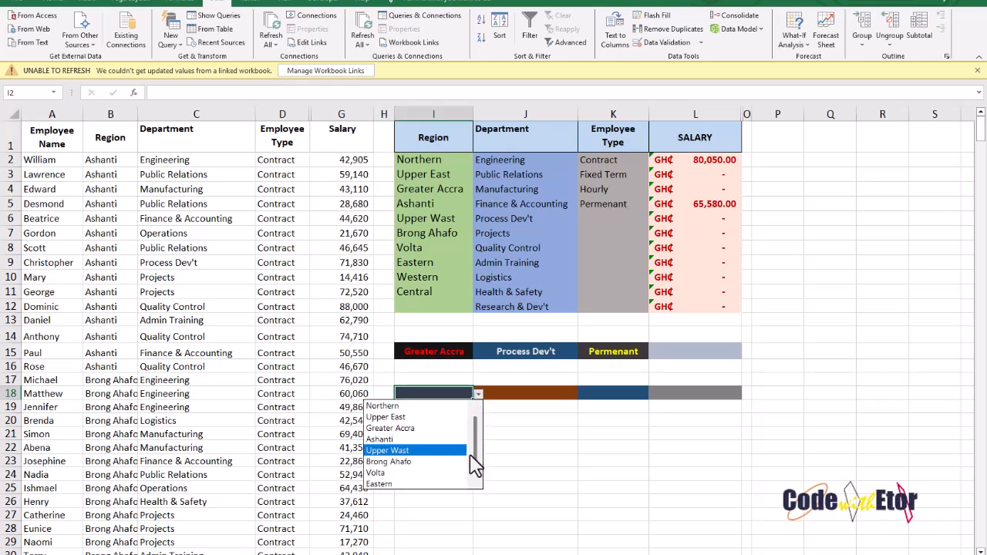
left_click_drag(478, 463, 482, 485)
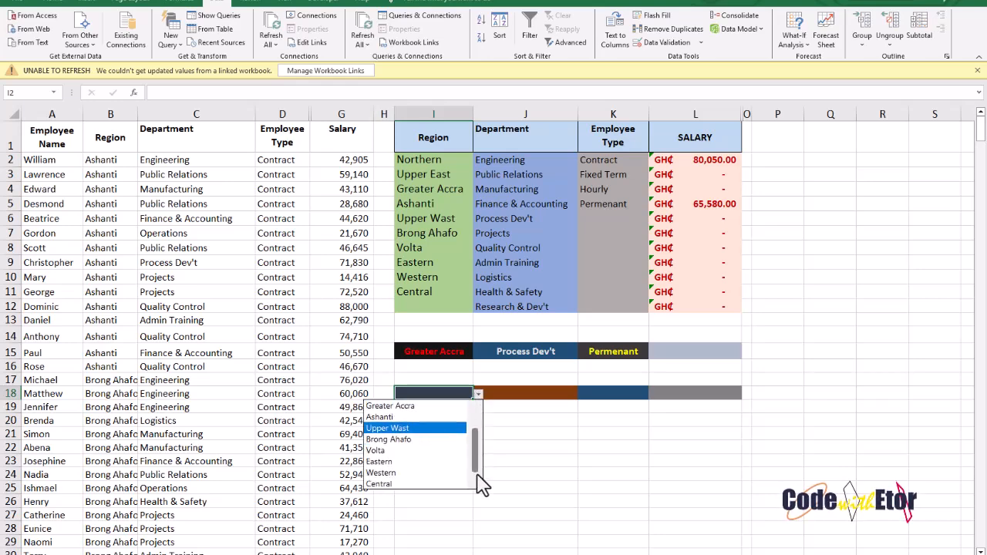
left_click(519, 393)
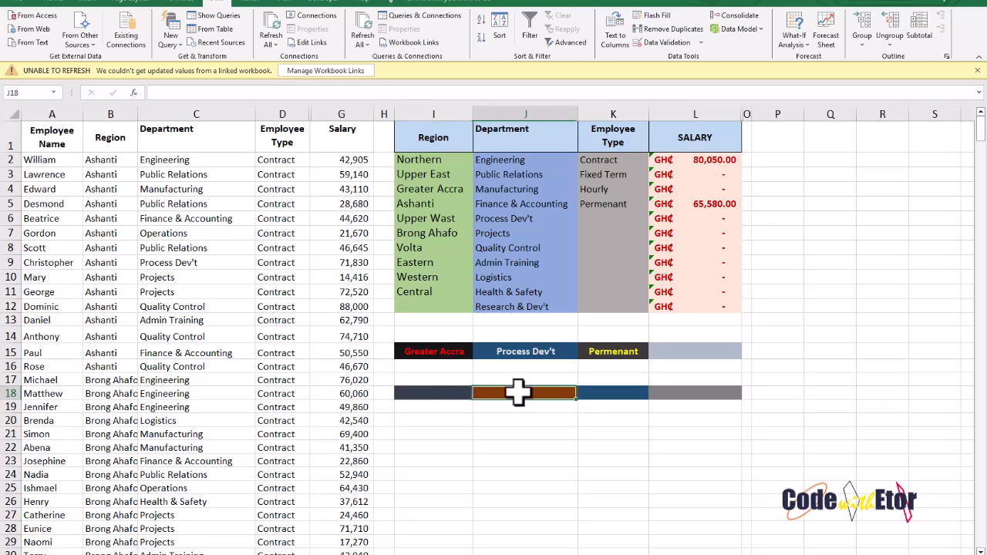
Begin a SUMIFS formula in L18 with the named range SALARIES as the sum range
left_click(710, 395)
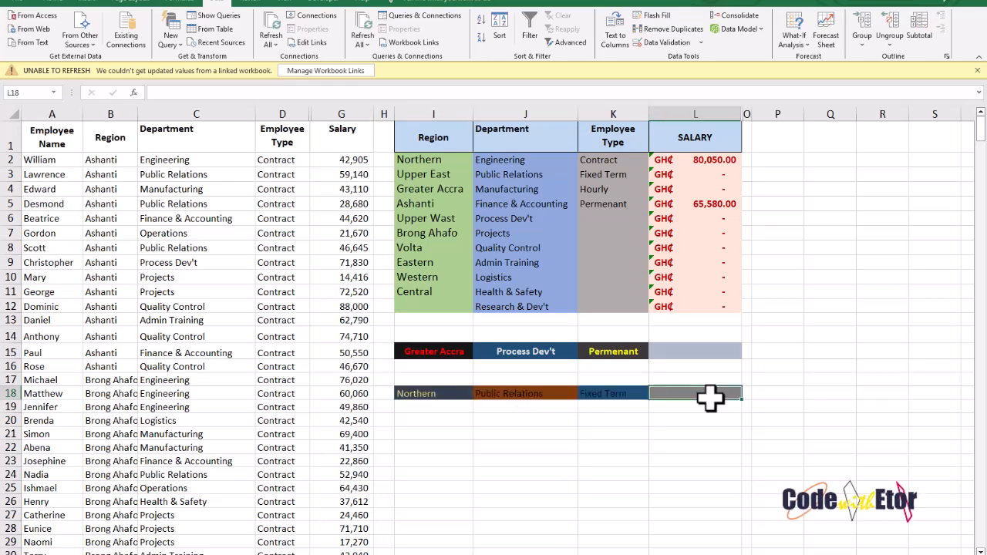
type("=")
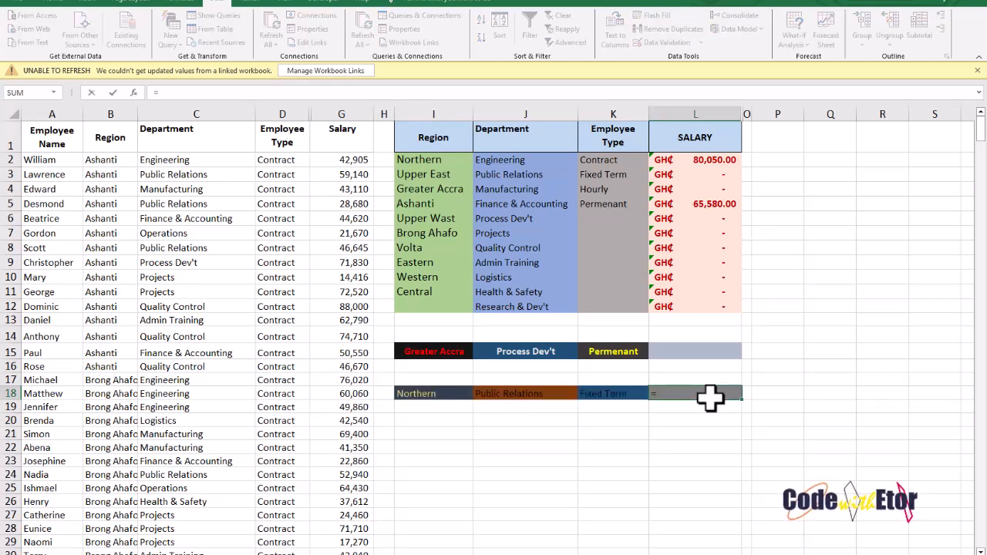
type("SUMIF")
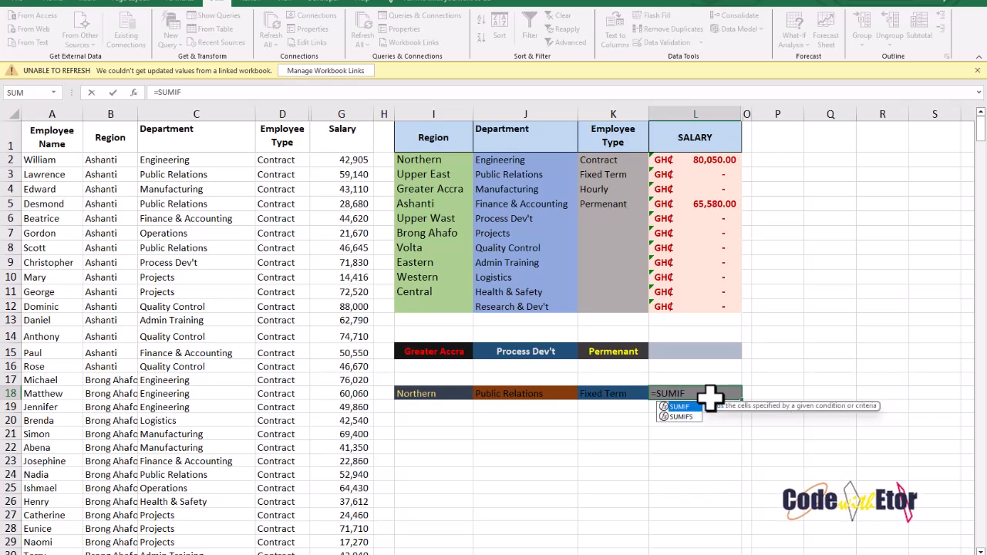
type("S(")
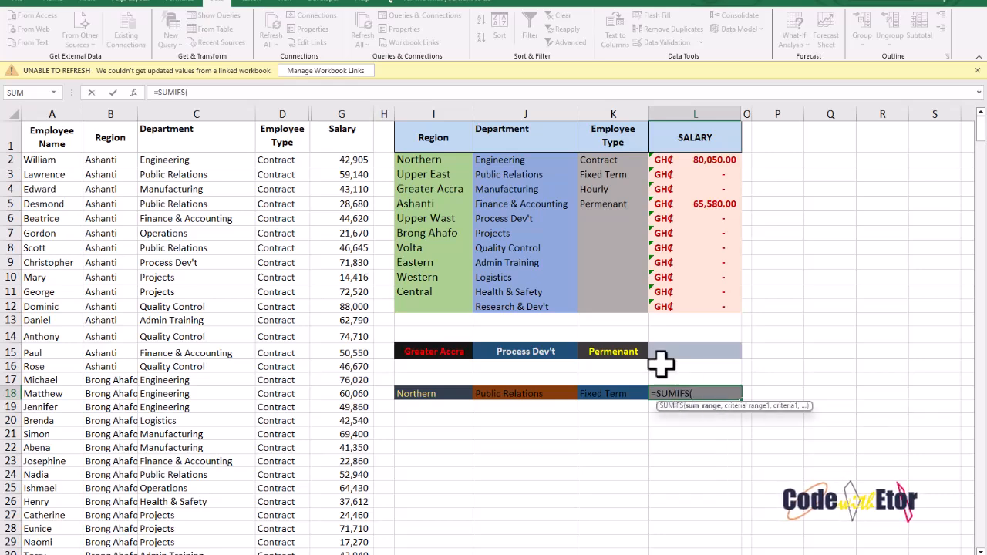
type("SAL")
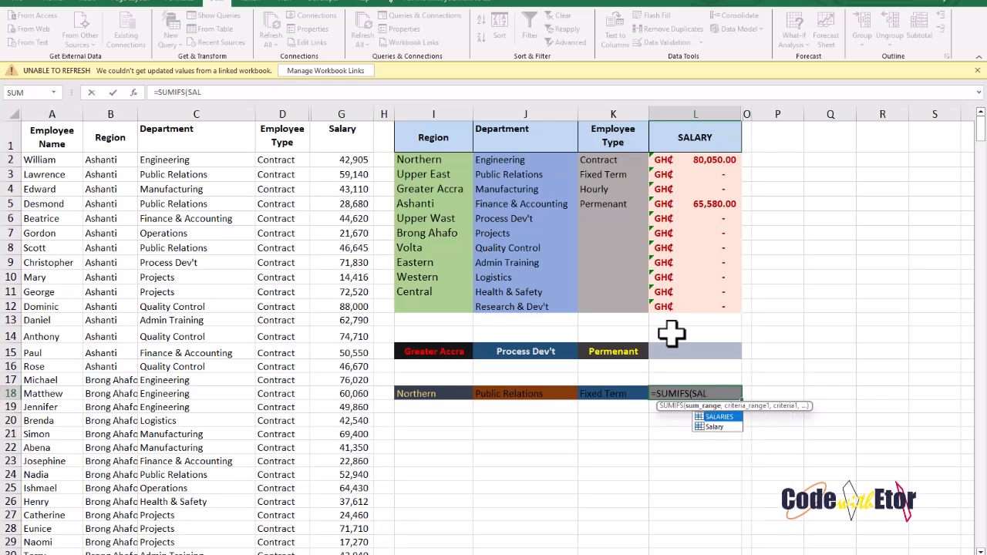
type("AR")
key("Tab")
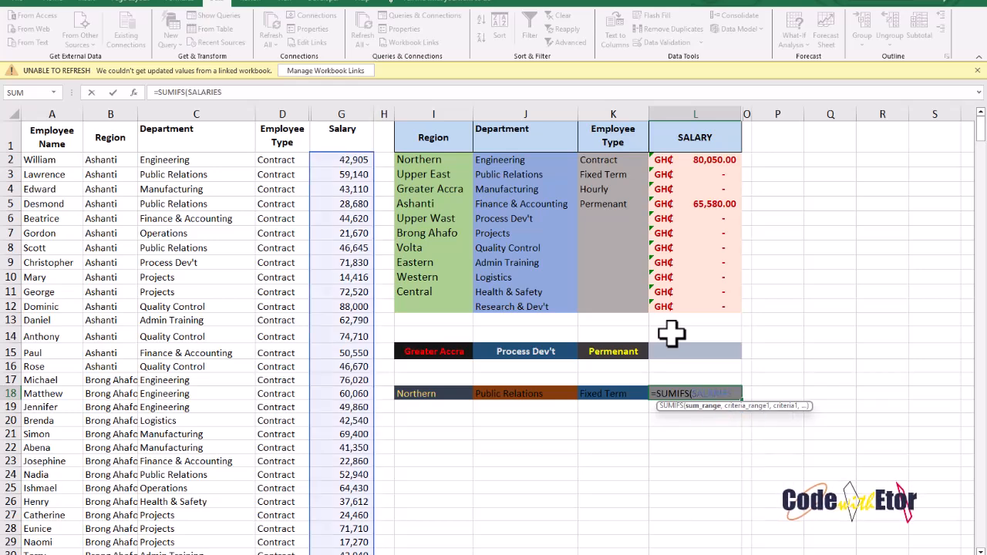
type(",")
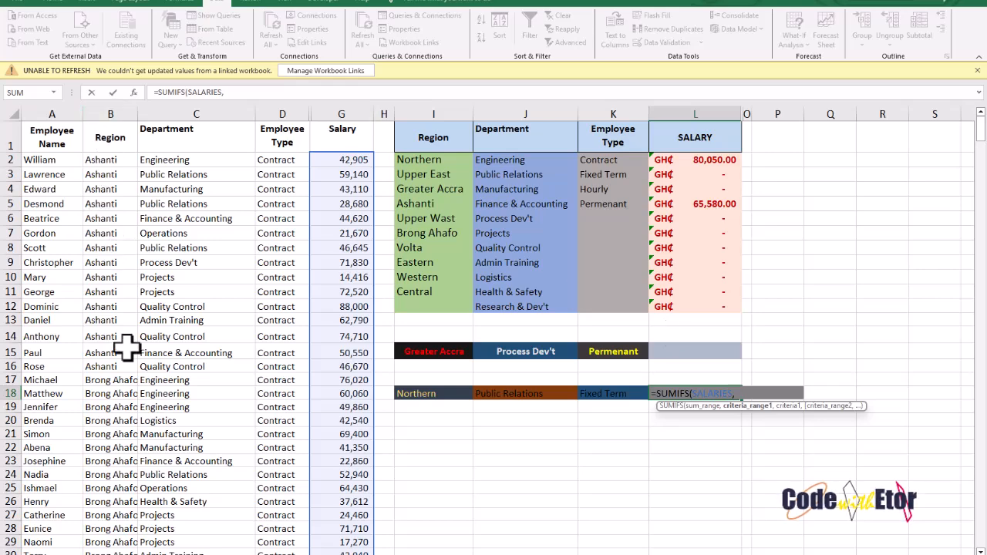
Add the first criteria pair to the L18 formula, the named range REGION matched against cell I18
type("REGIO")
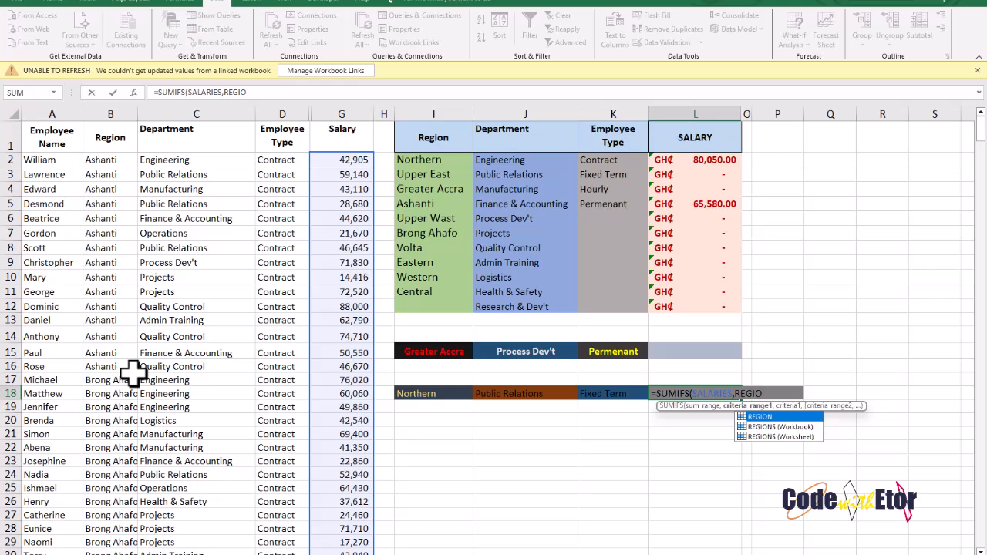
key("Tab")
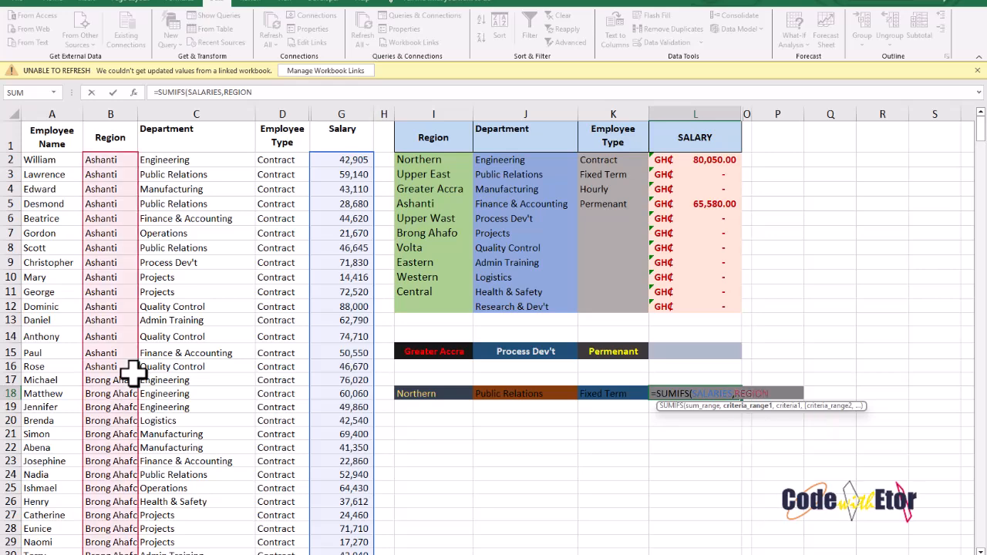
type(",")
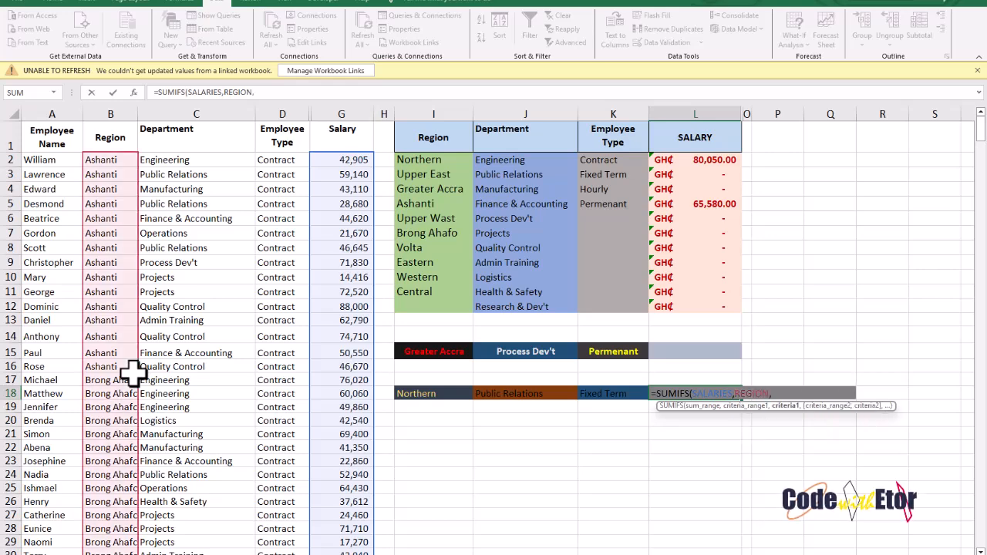
left_click(440, 394)
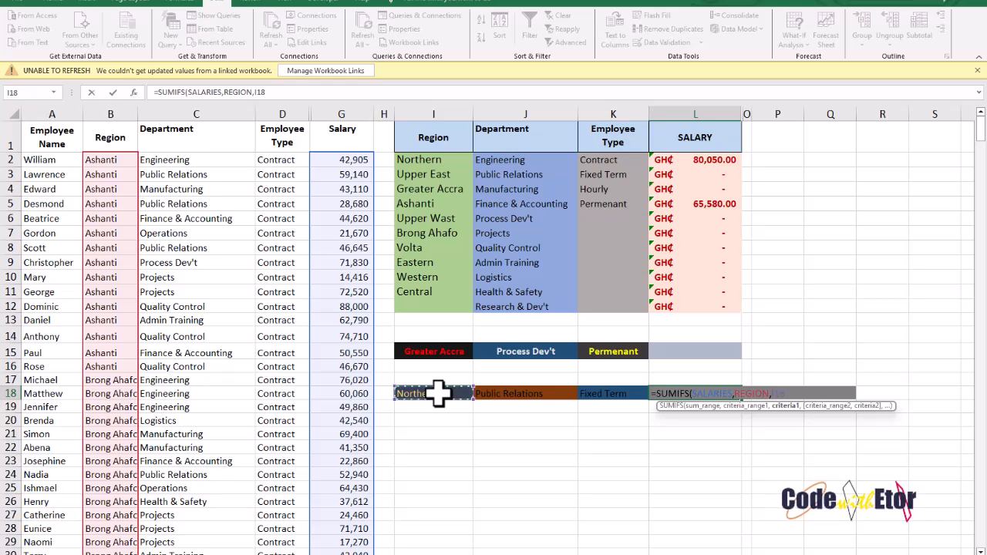
type(",")
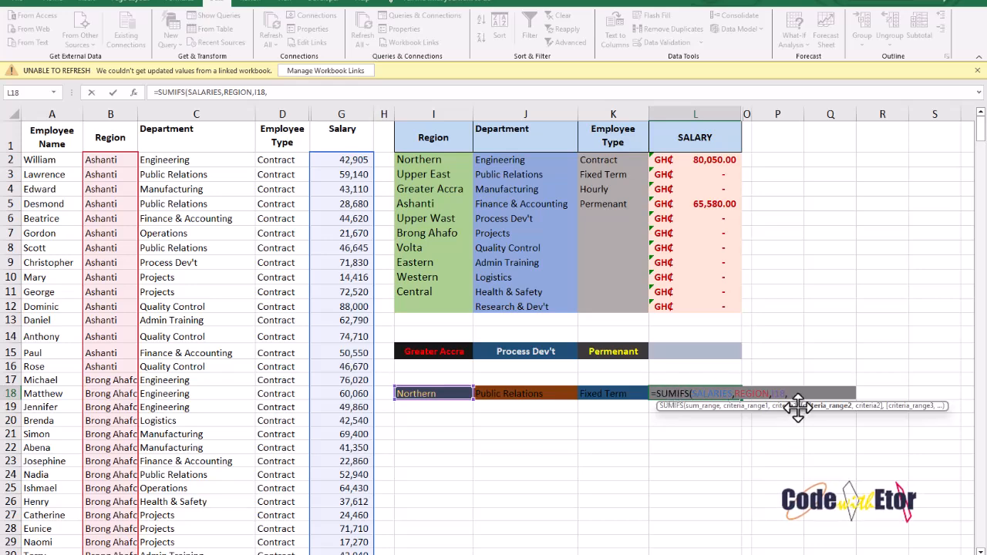
Add the second criteria pair to the L18 formula, the named range DEPARTMENT matched against cell J18
type("DEP")
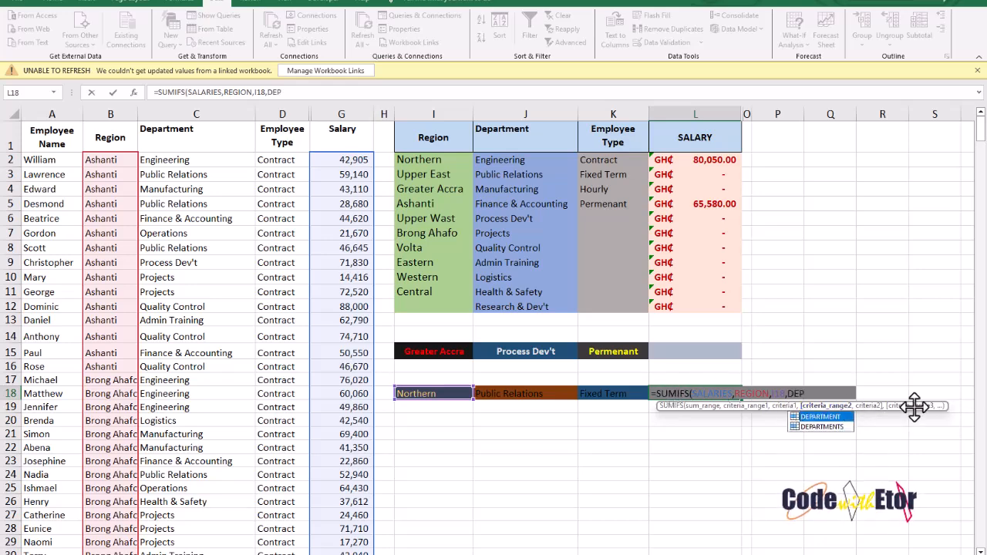
key("Tab")
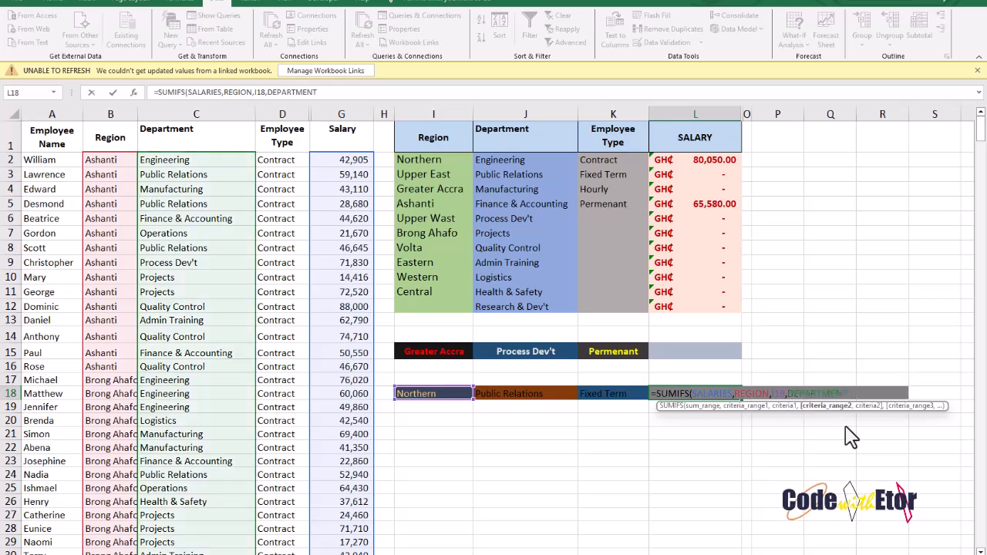
type(",")
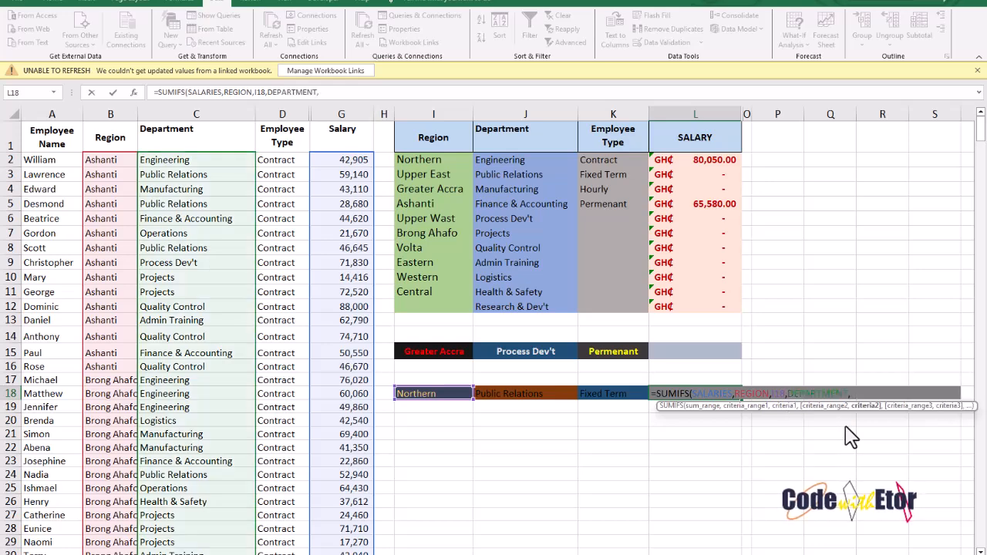
left_click(521, 395)
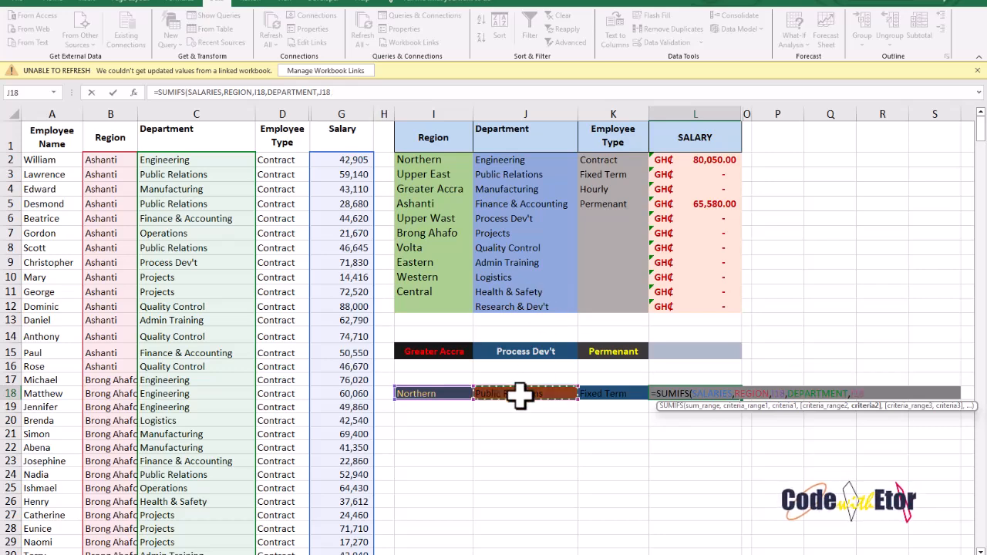
type(",")
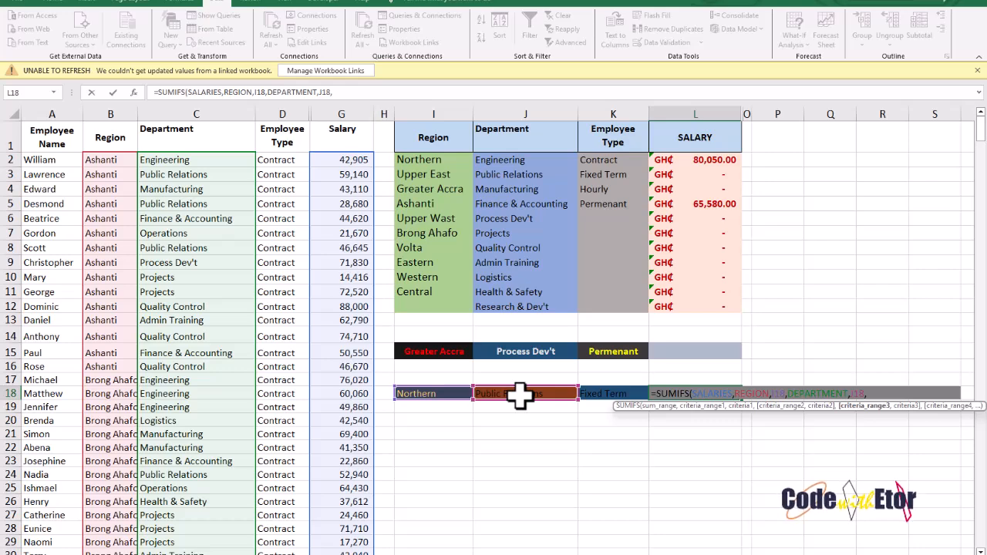
Complete the L18 formula with a third criteria pair, the named range EMPLOYEE_TYPE matched against cell K18
type("EMPL")
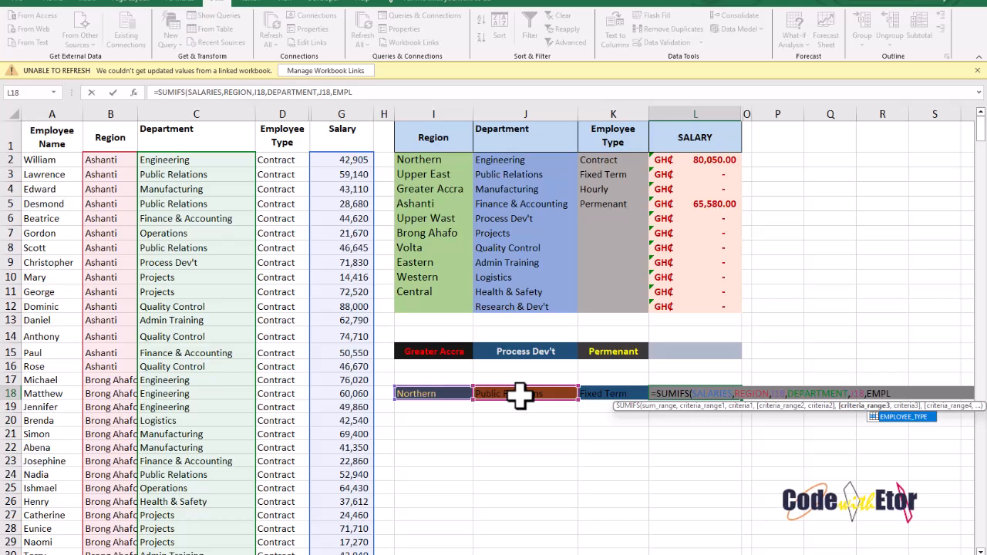
key("Tab")
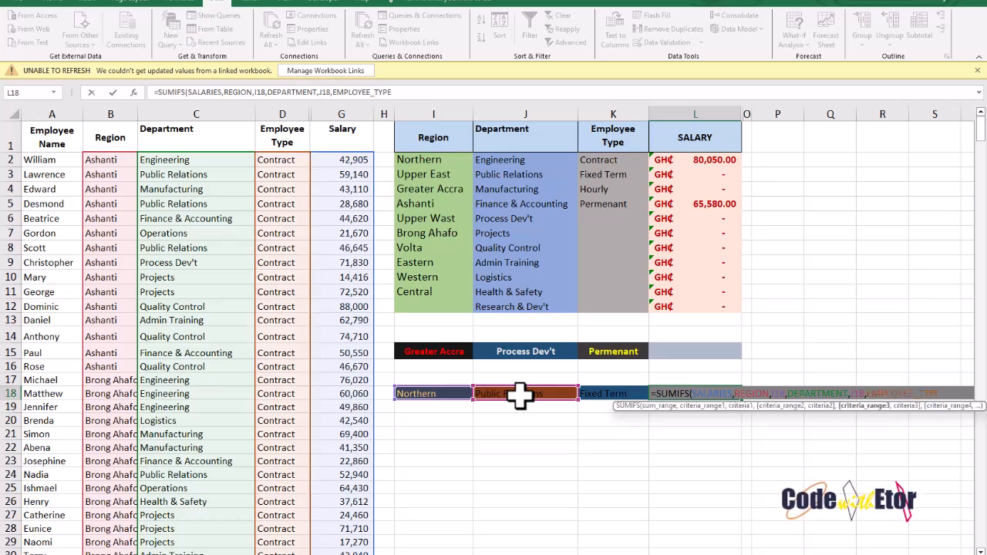
type(",")
left_click(606, 395)
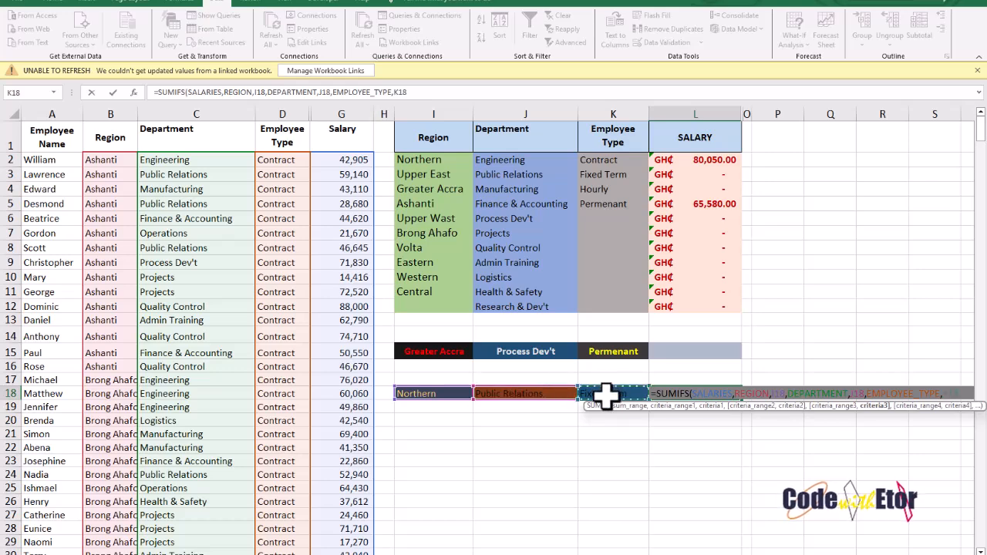
type(")")
key("Return")
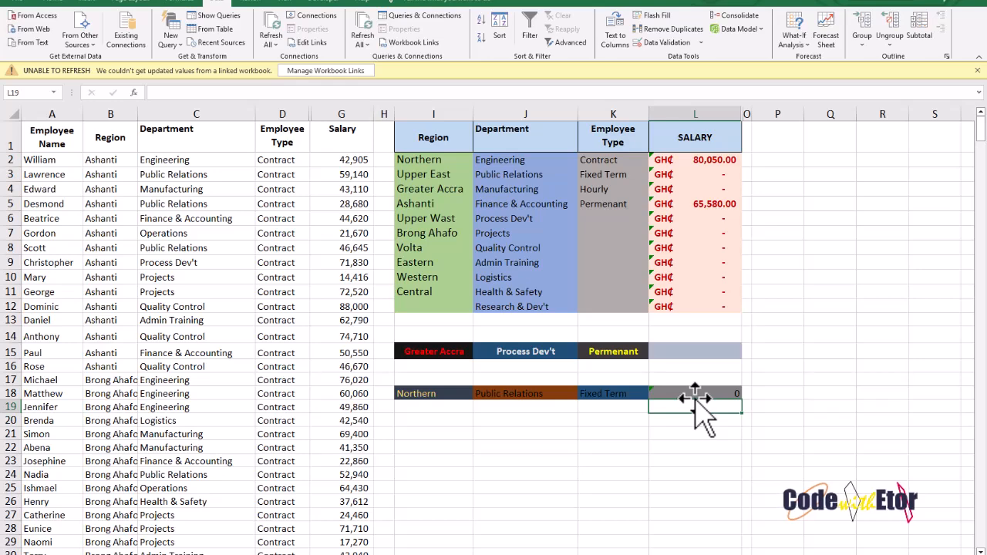
Choose Contract as the employee type in K18 to test the L18 formula
left_click(704, 391)
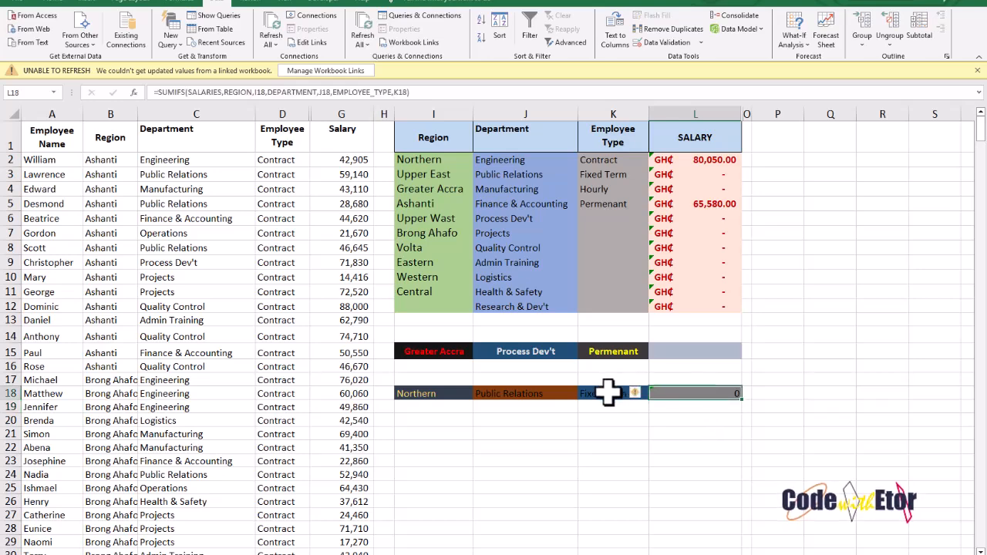
left_click(599, 393)
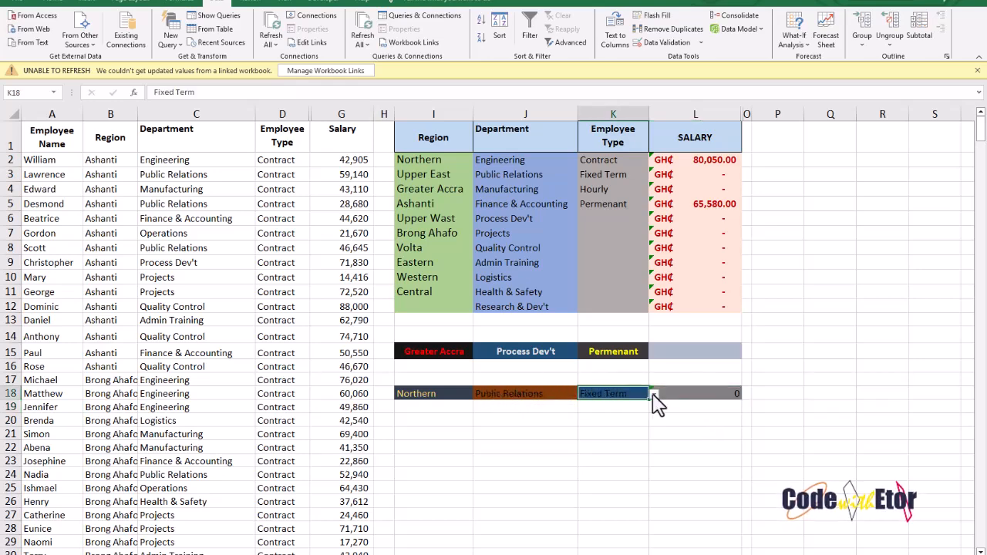
left_click(655, 395)
left_click(569, 406)
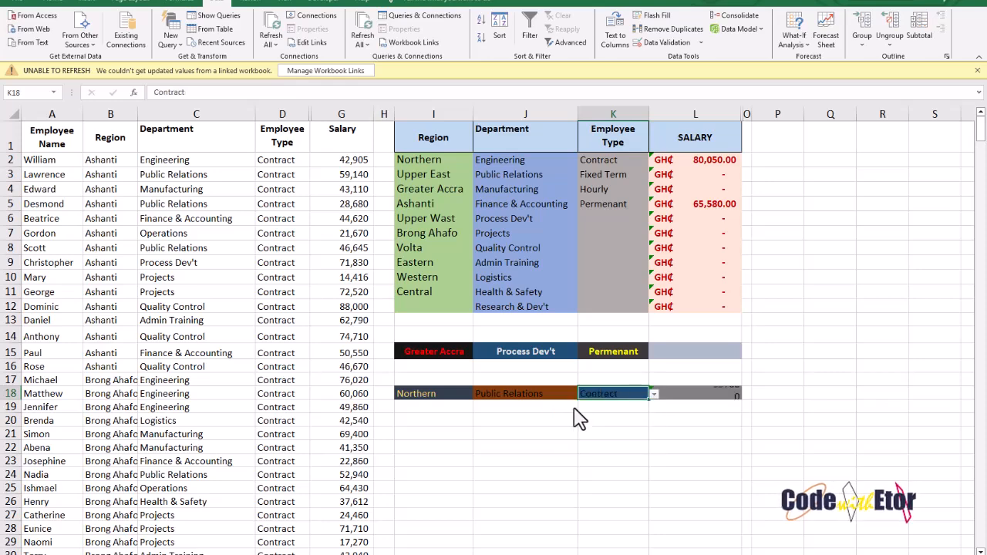
Apply the GH₵ accounting number format to the salary total in L18
left_click(684, 395)
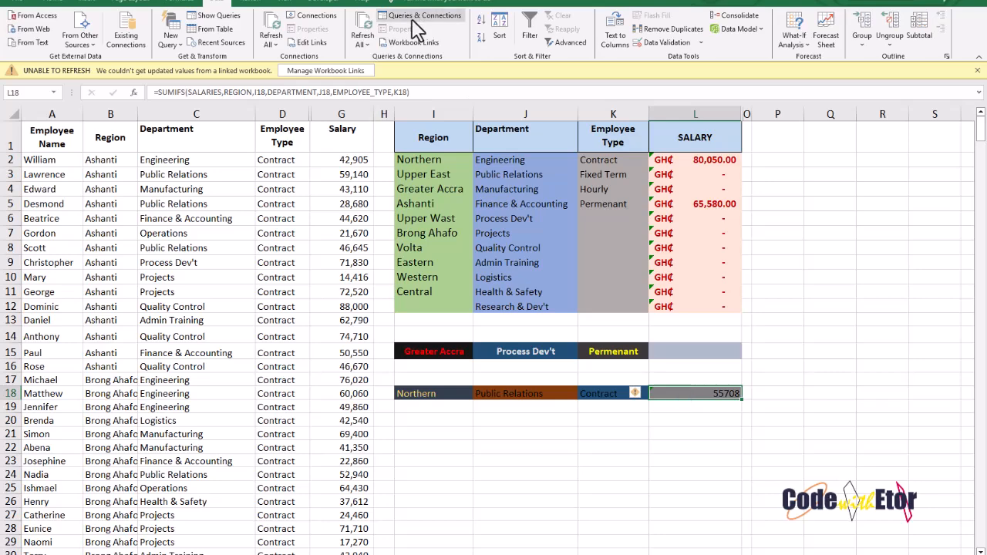
left_click(56, 3)
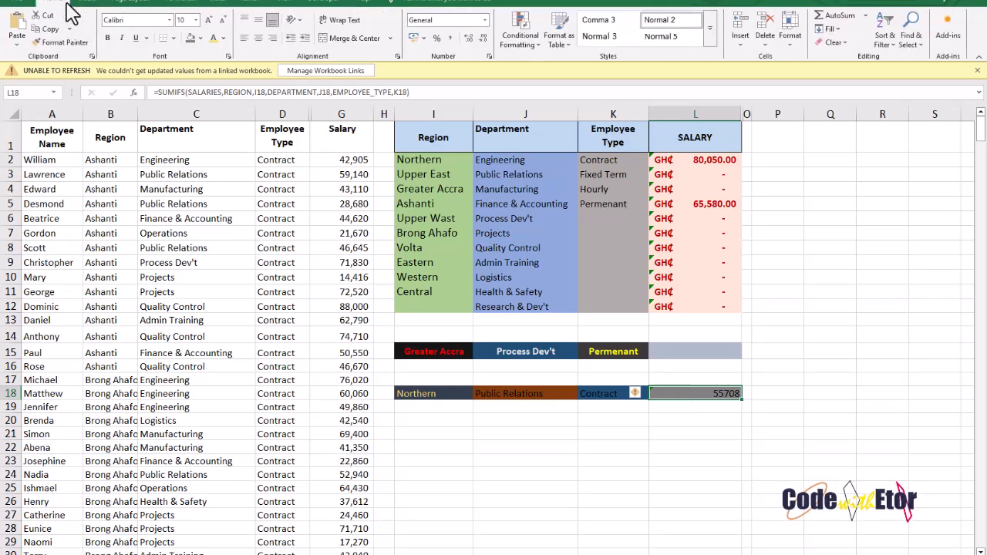
left_click(414, 38)
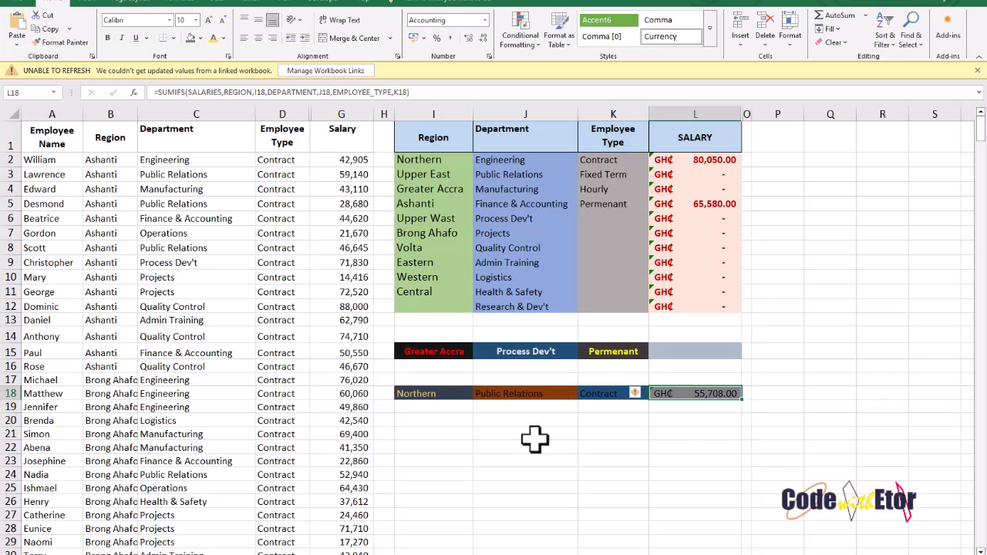
Choose Engineering as the department in the J18 drop-down list
left_click(529, 393)
left_click(584, 395)
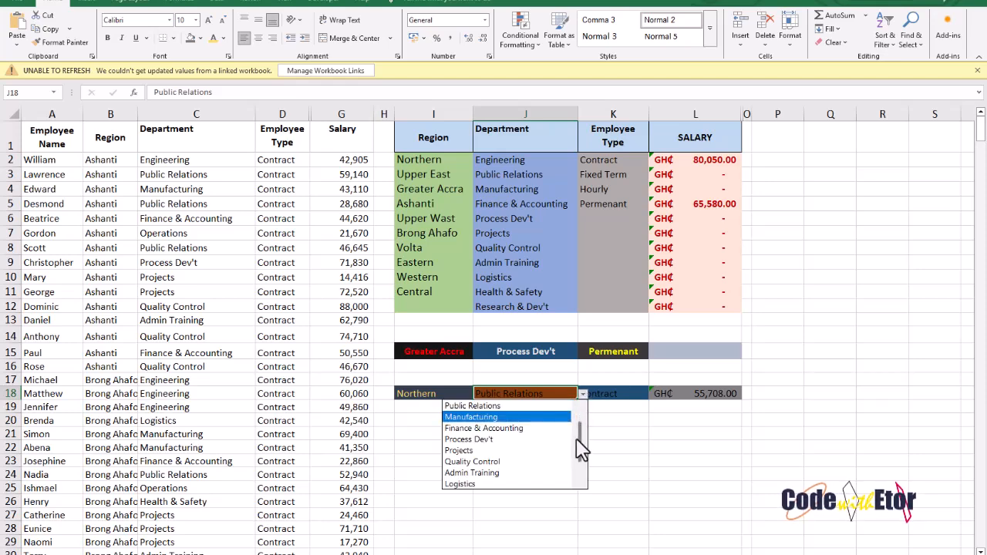
left_click_drag(579, 437, 576, 410)
left_click(478, 407)
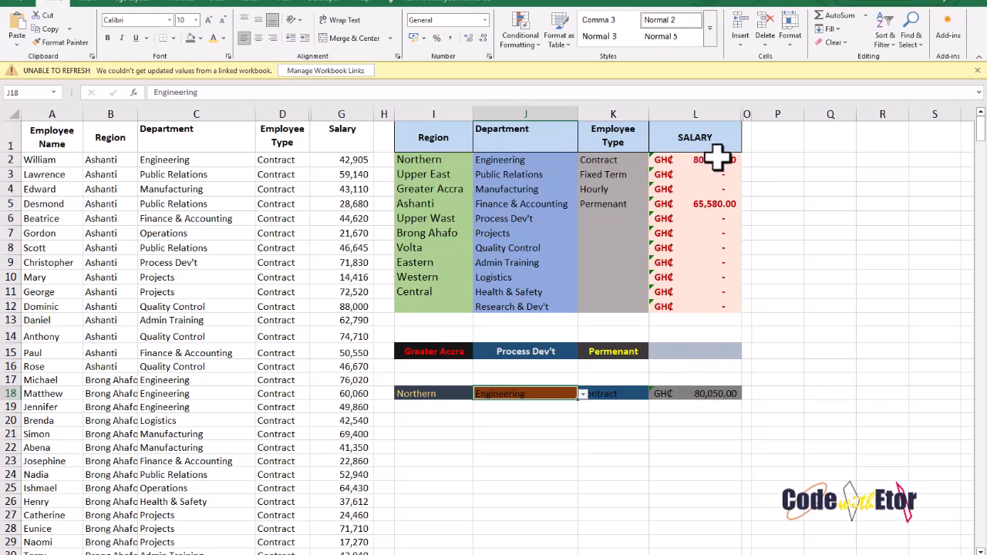
Switch the employee type in K18 to Hourly, and after that to Permenant, to test the salary lookup
left_click(611, 393)
left_click(655, 394)
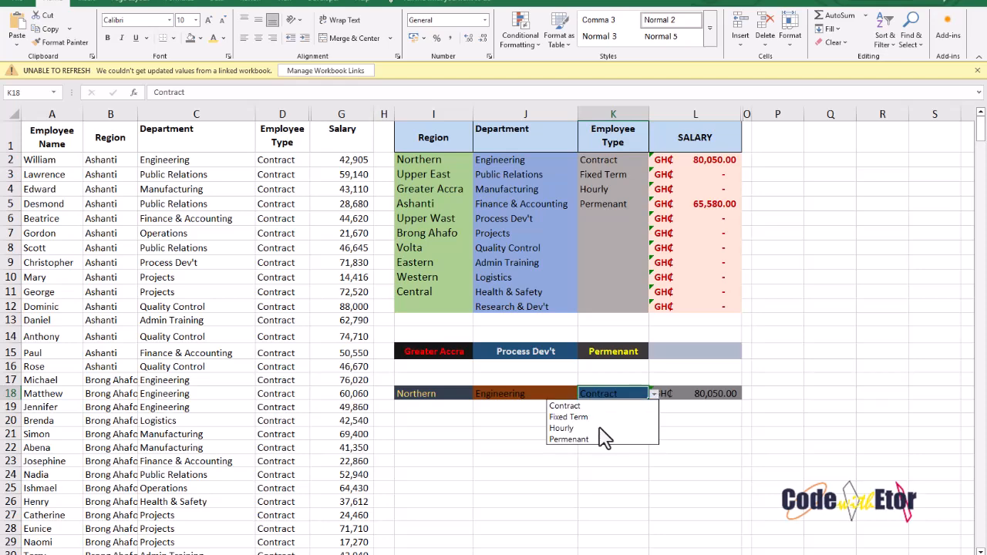
left_click(602, 429)
left_click(655, 394)
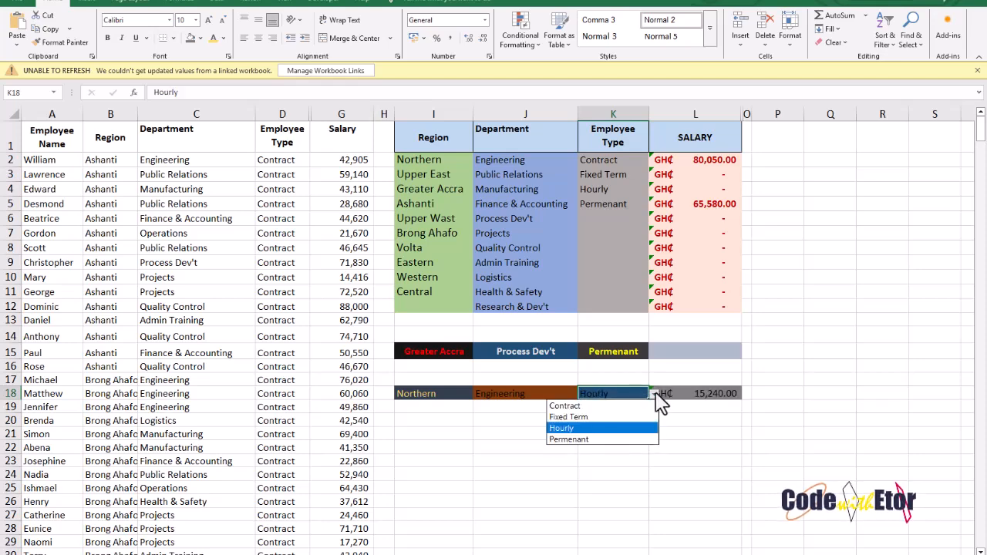
left_click(601, 442)
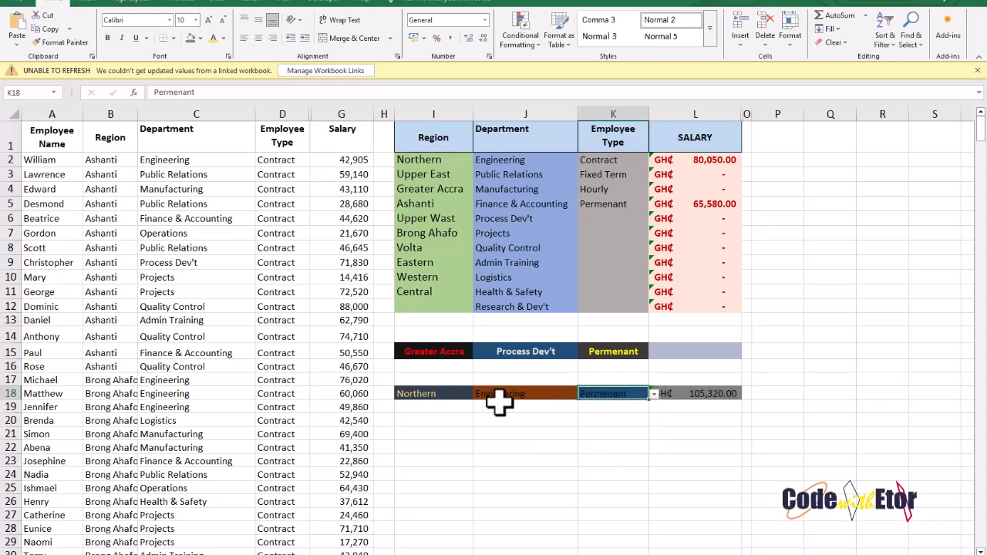